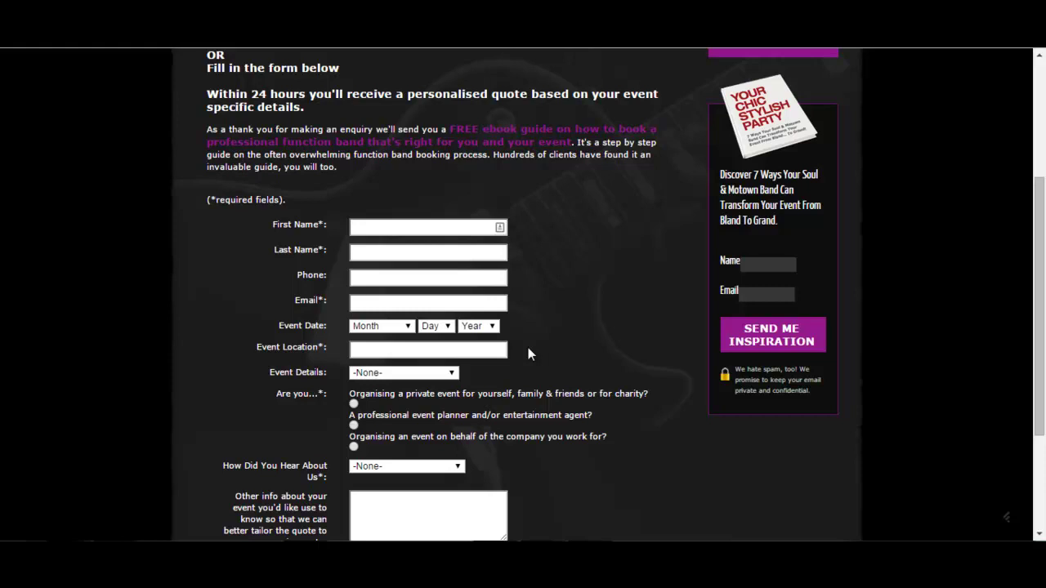
# Switch Firefox to the Zoho CRM Leads list showing all open leads.
pyautogui.moveTo(1038, 330)
pyautogui.mouseDown()
pyautogui.moveTo(1039, 408)
pyautogui.moveTo(1041, 312)
pyautogui.moveTo(1041, 333)
pyautogui.mouseUp()
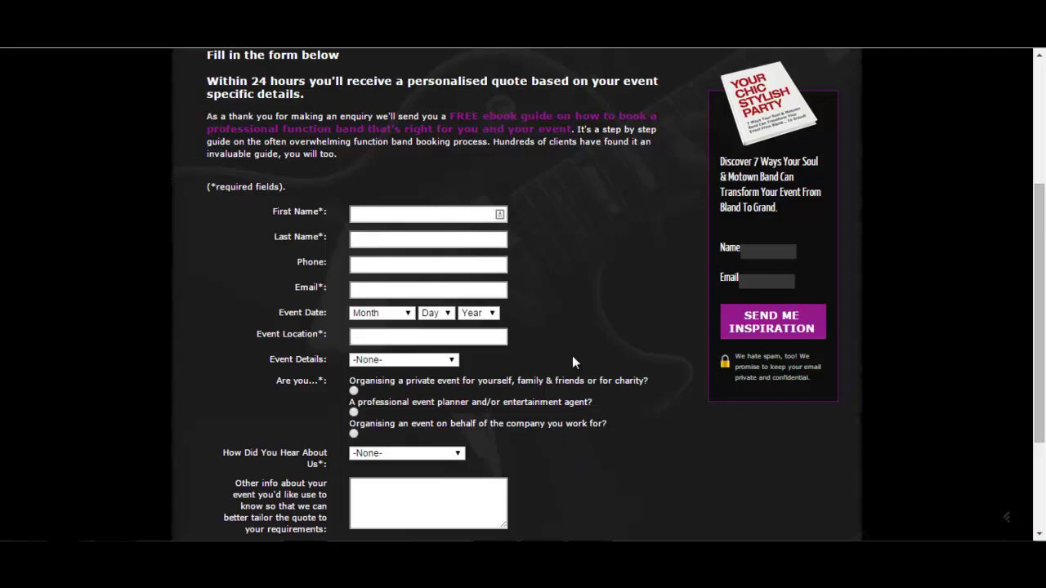
pyautogui.moveTo(74, 535)
pyautogui.click(86, 471)
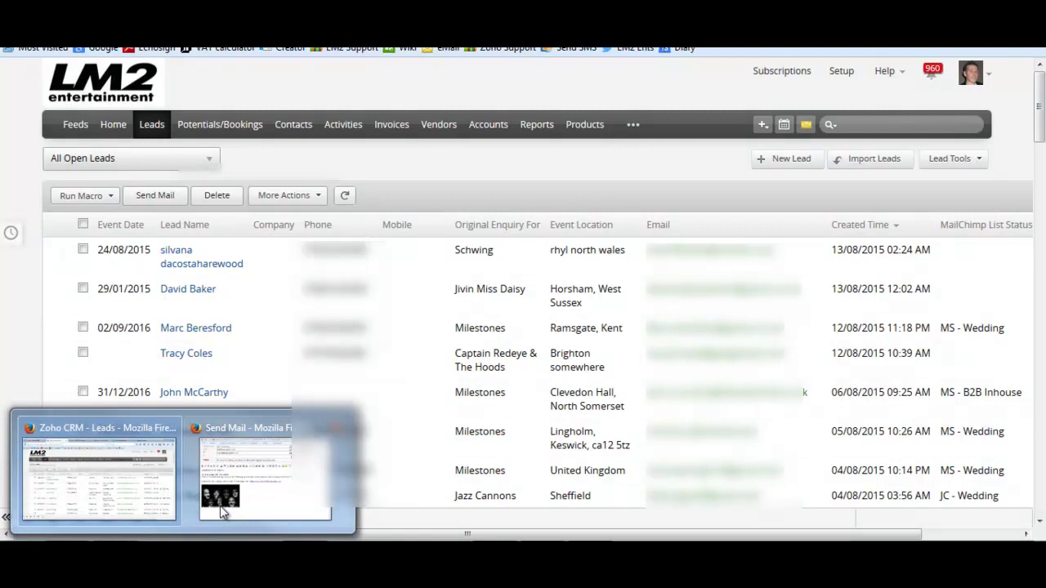
# Fill the Zoho CRM Send Mail email with the B2C - Milestones template.
pyautogui.click(258, 502)
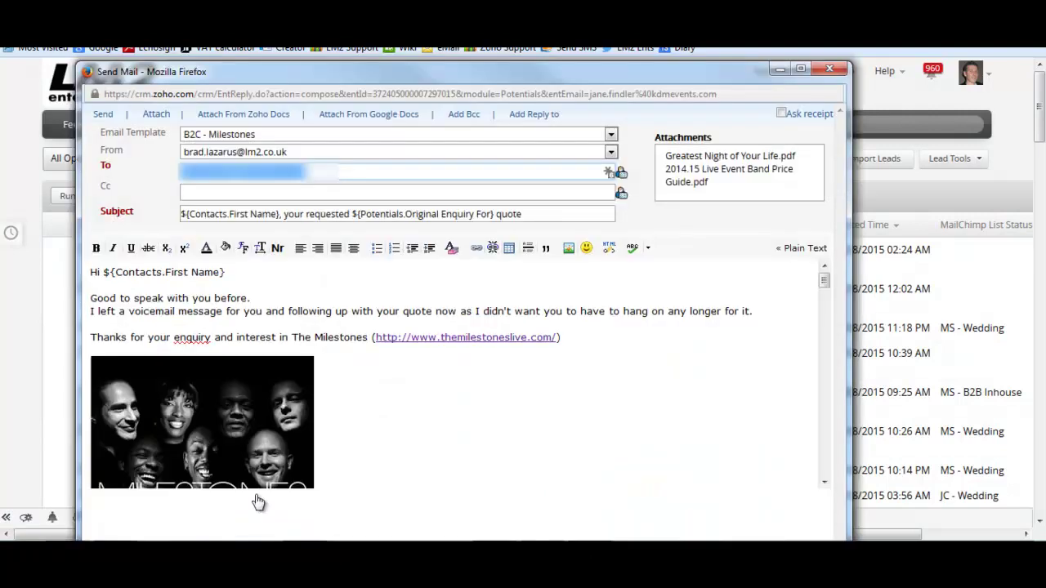
pyautogui.click(295, 136)
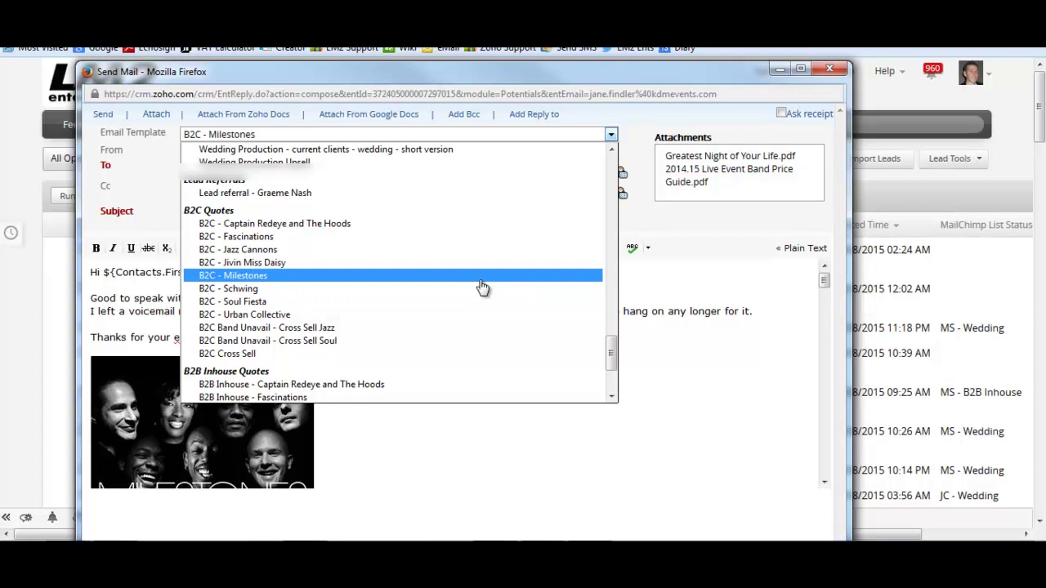
pyautogui.click(480, 280)
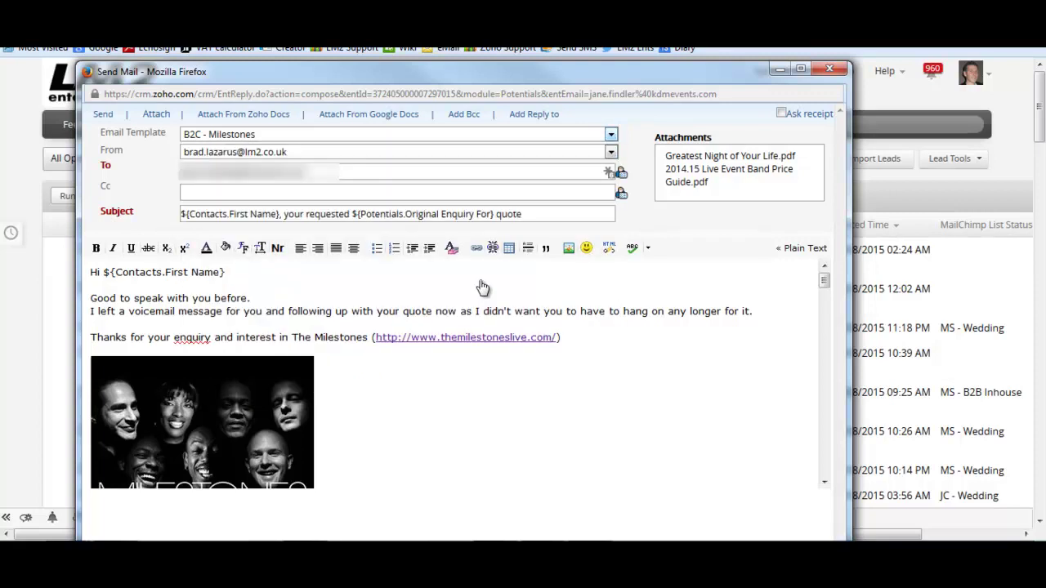
pyautogui.moveTo(825, 283)
pyautogui.mouseDown()
pyautogui.moveTo(822, 392)
pyautogui.moveTo(821, 270)
pyautogui.mouseUp()
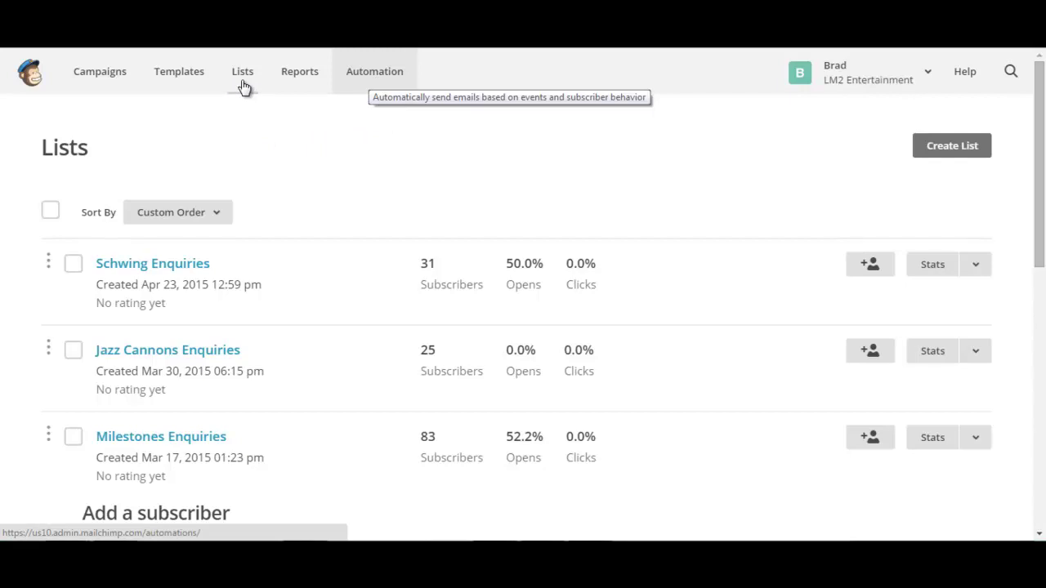
pyautogui.scroll(-4, 242, 85)
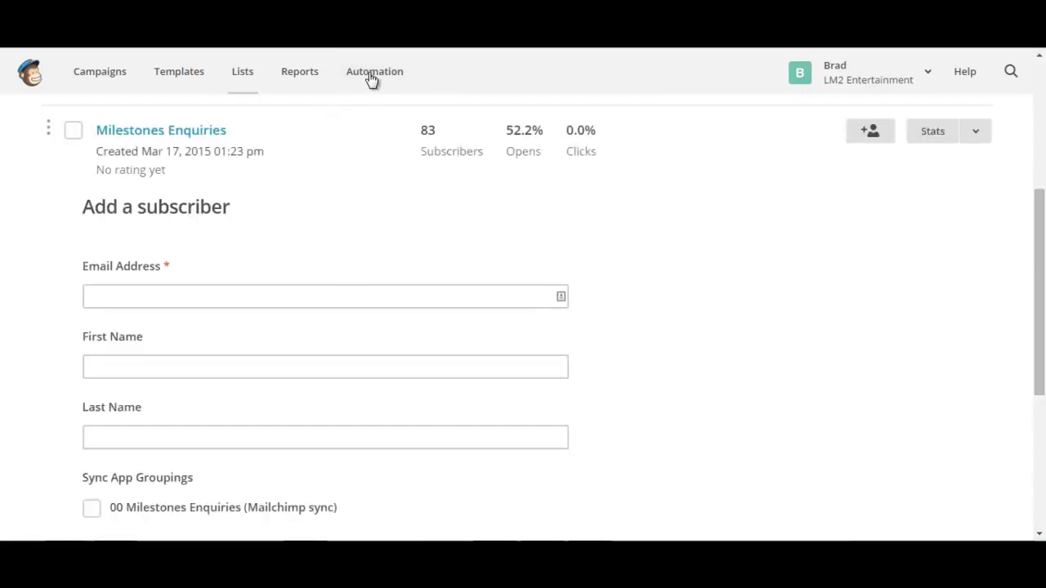
pyautogui.press('Tab')
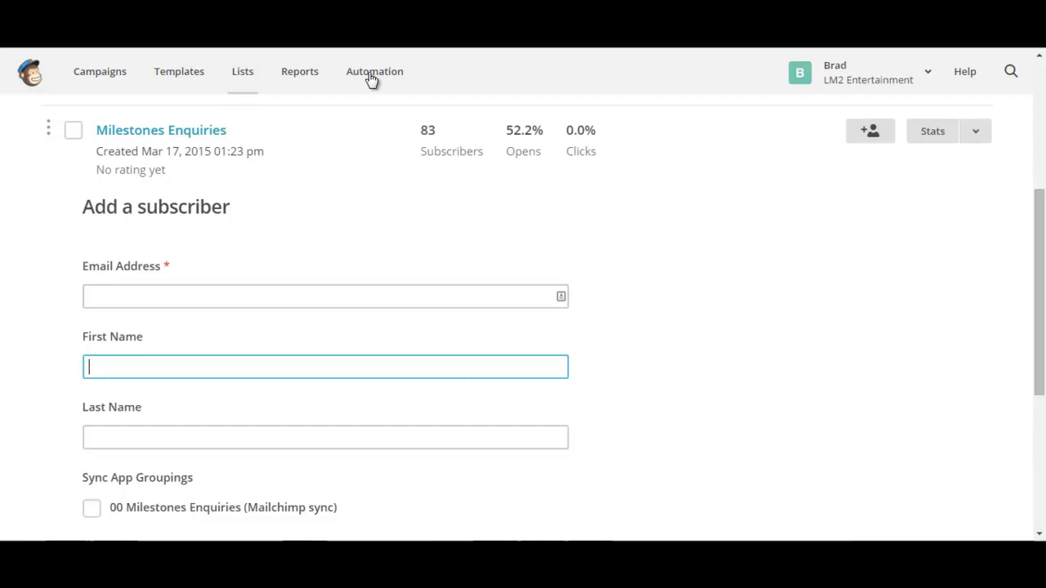
pyautogui.press('Tab')
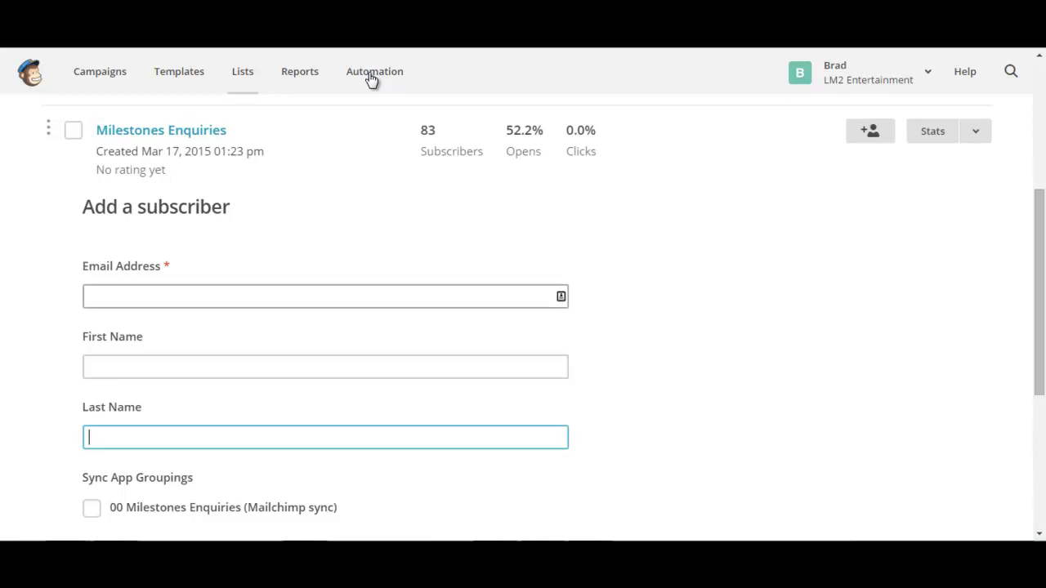
pyautogui.hotkey('shift', 'Tab')
pyautogui.hotkey('shift', 'Tab')
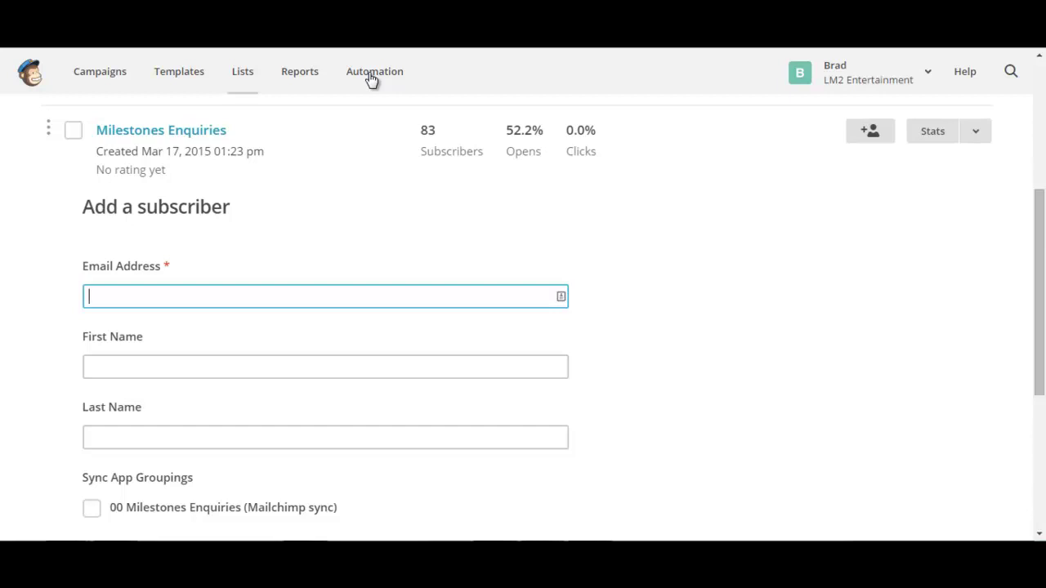
pyautogui.scroll(-3, 372, 78)
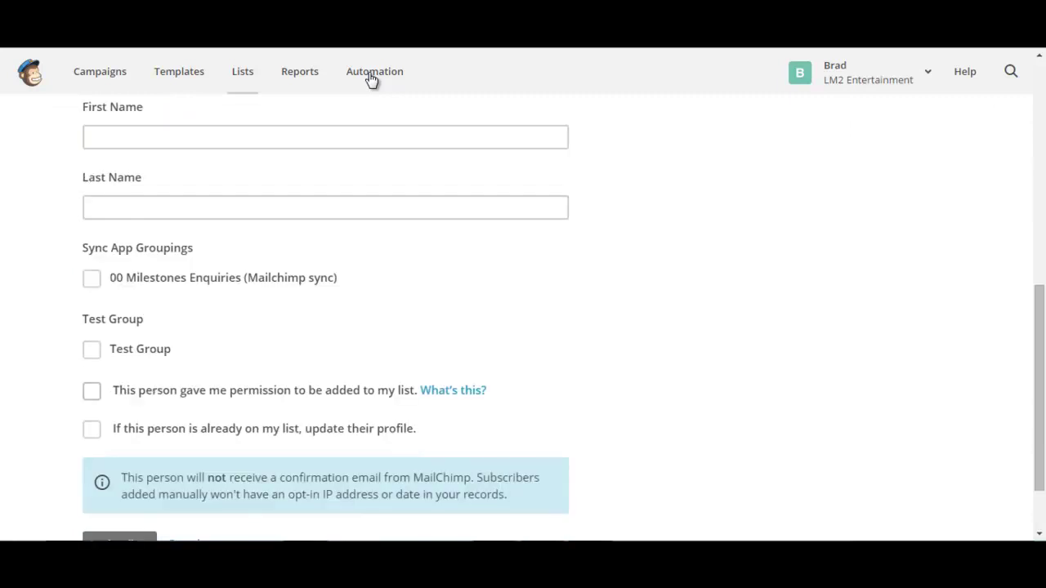
pyautogui.scroll(-1, 372, 79)
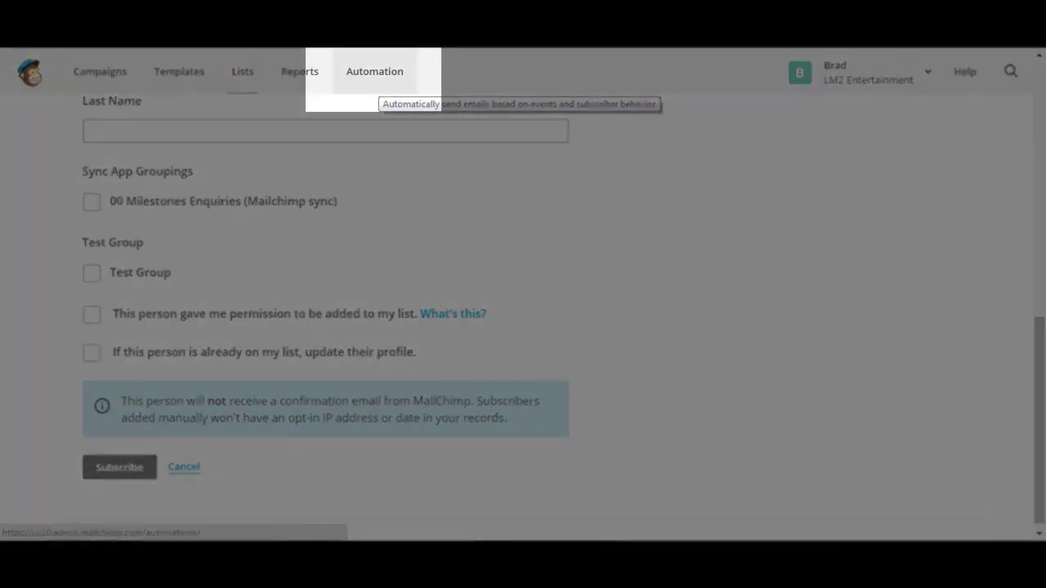
# Open the Milestones Enquiry Nurture workflow from MailChimp's Automation page.
pyautogui.click(376, 78)
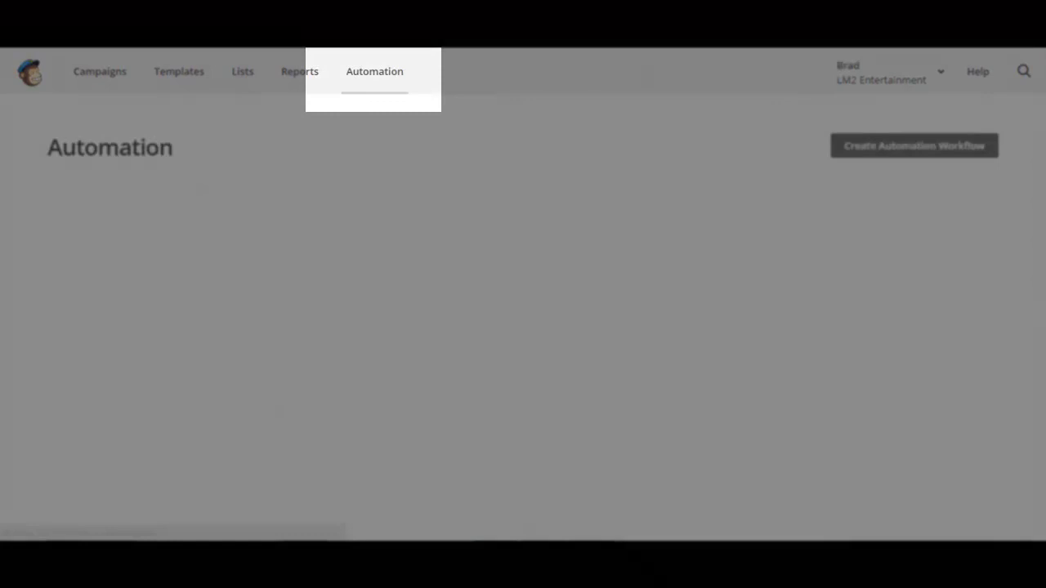
pyautogui.scroll(-1, 629, 519)
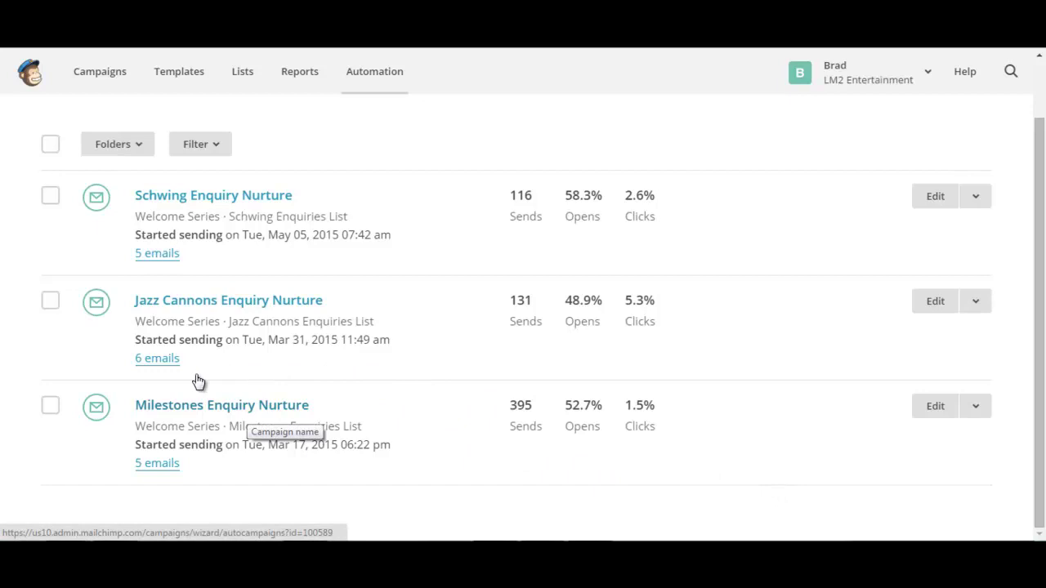
pyautogui.click(169, 446)
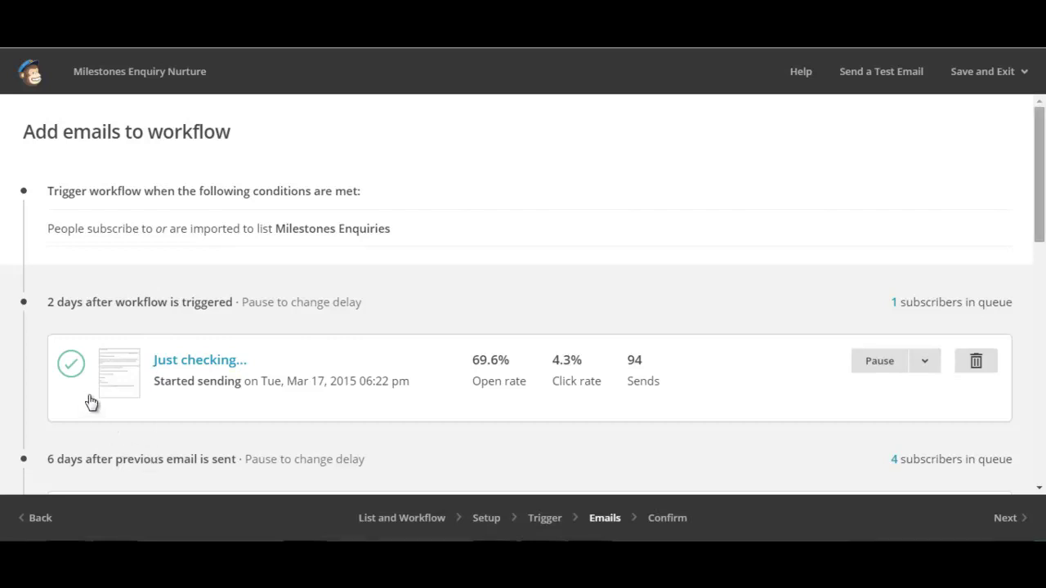
pyautogui.scroll(-3, 117, 476)
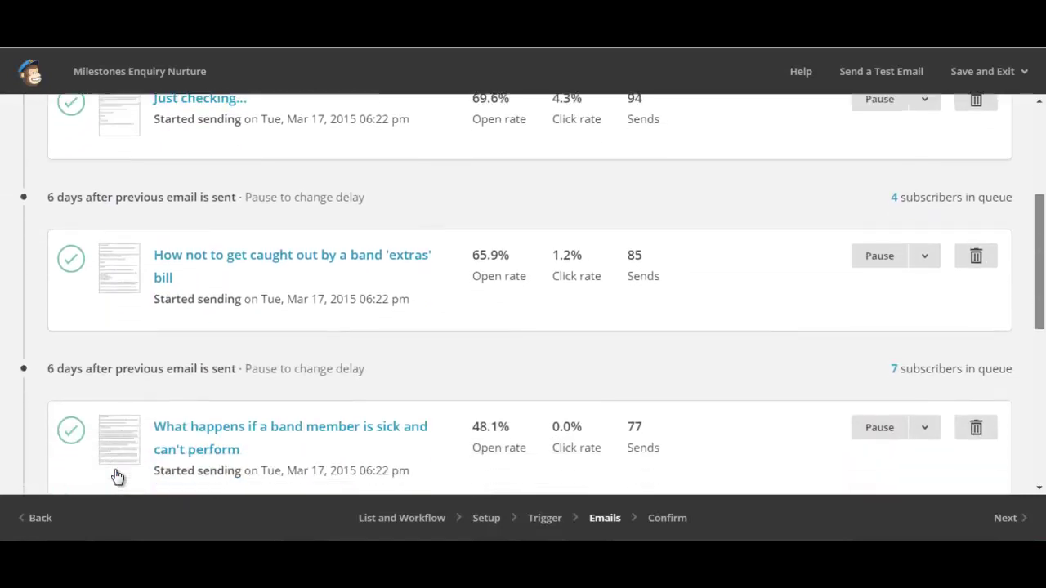
pyautogui.scroll(-4, 117, 477)
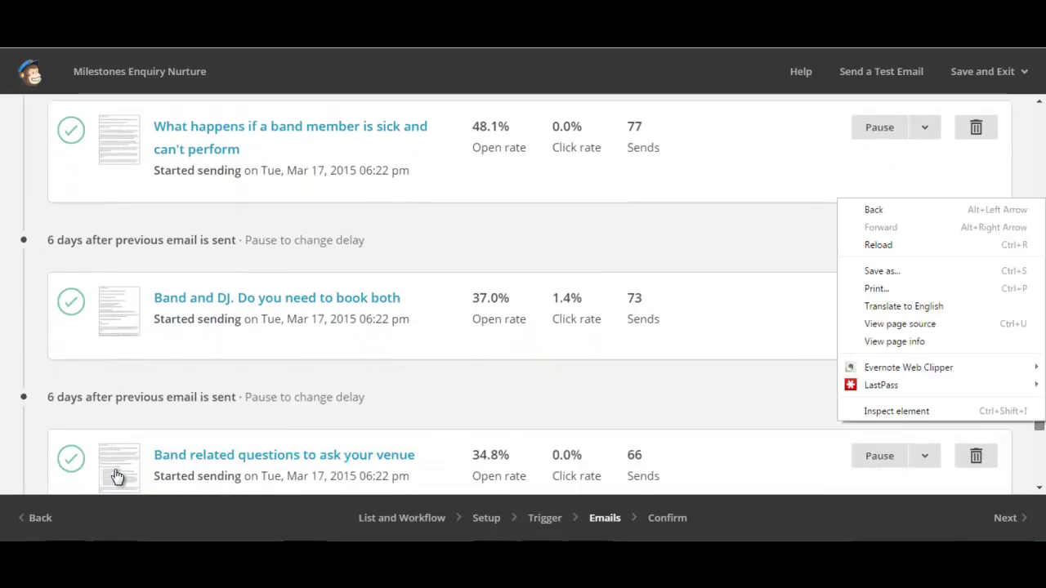
pyautogui.click(117, 476)
pyautogui.scroll(-2, 117, 476)
pyautogui.scroll(7, 117, 476)
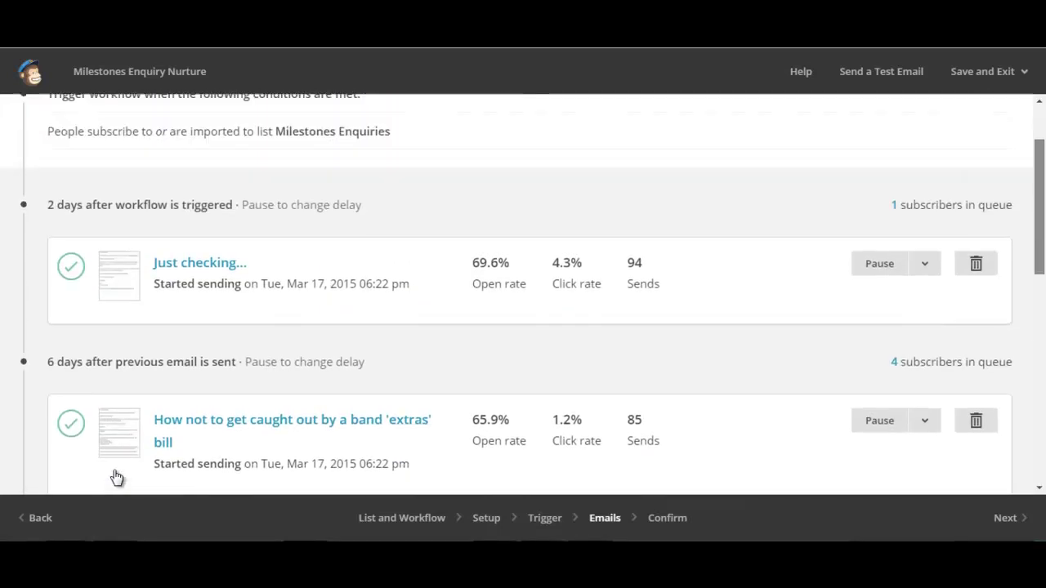
pyautogui.scroll(-1, 564, 172)
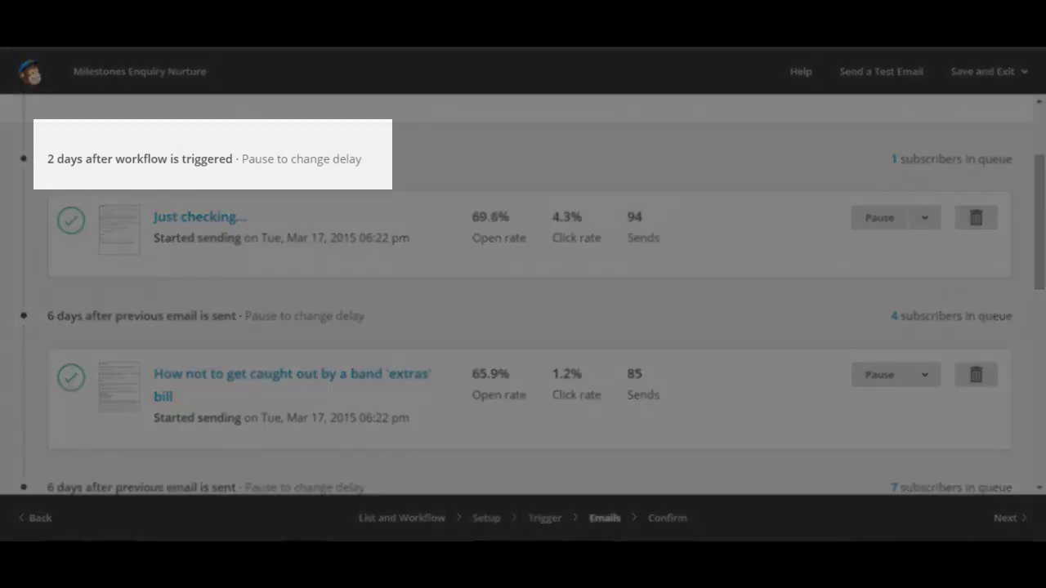
pyautogui.scroll(-1, 523, 294)
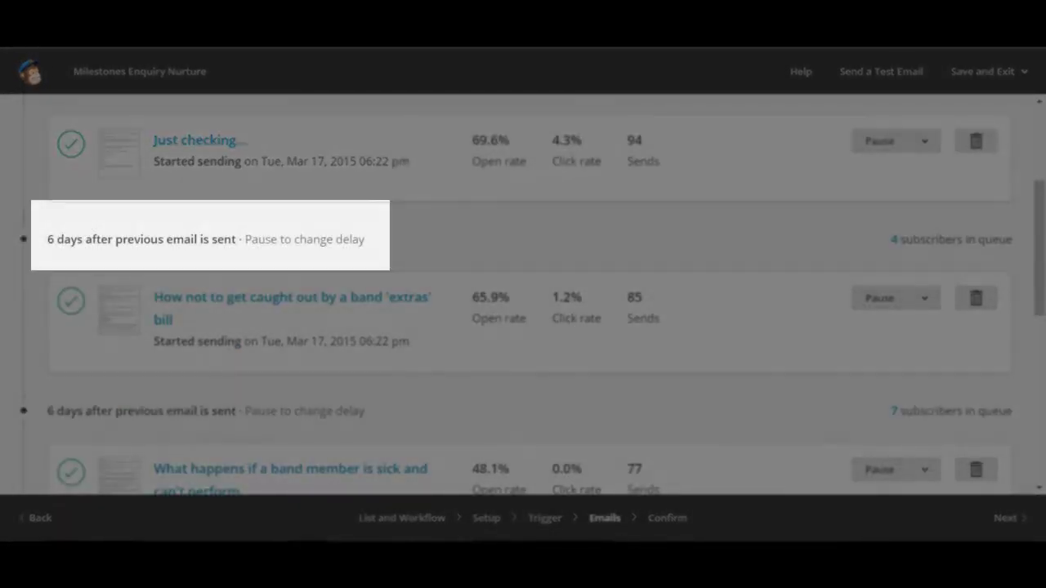
pyautogui.scroll(-1, 523, 294)
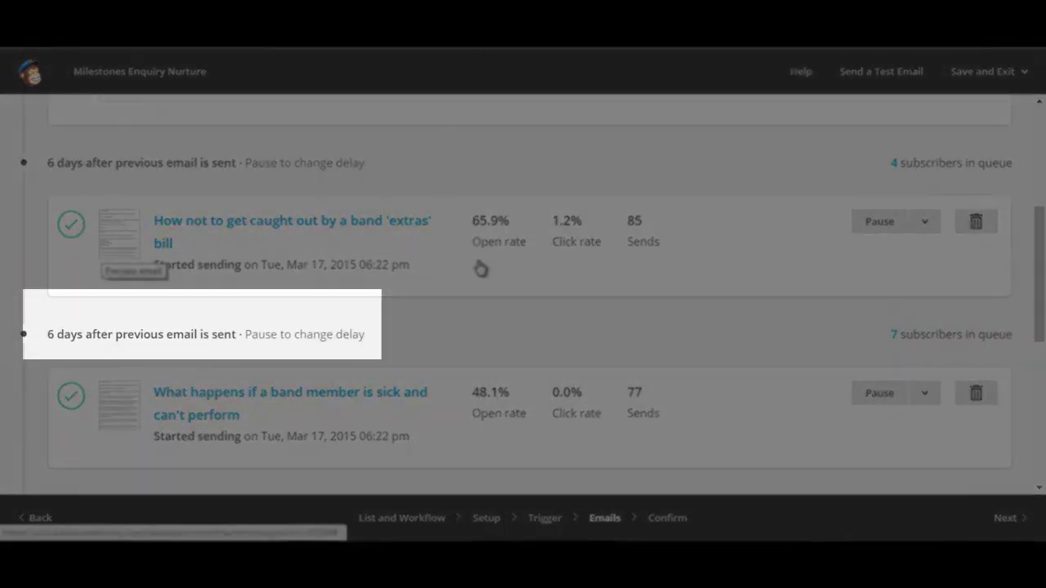
pyautogui.scroll(-5, 481, 268)
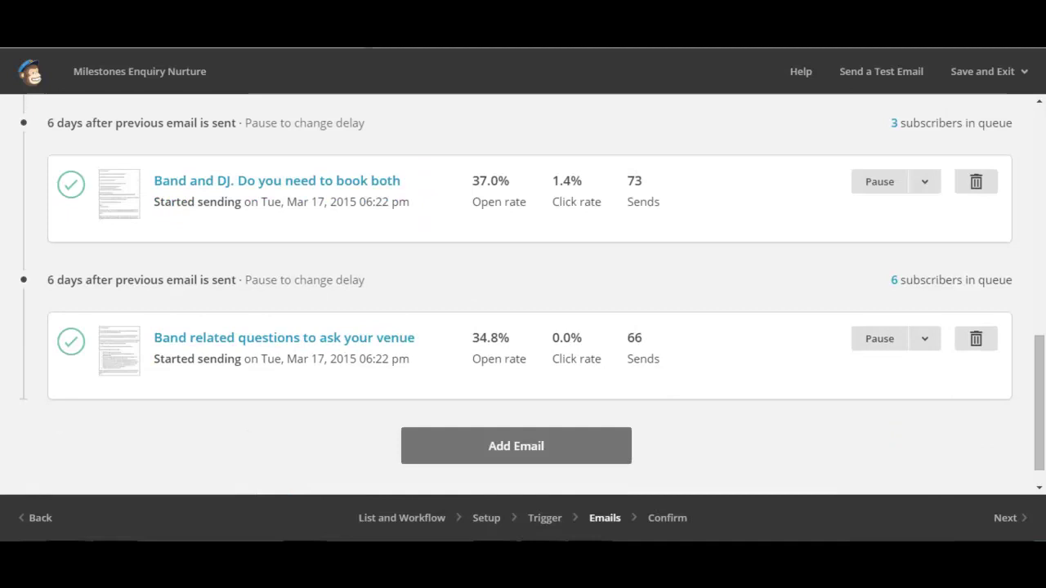
pyautogui.scroll(6, 327, 84)
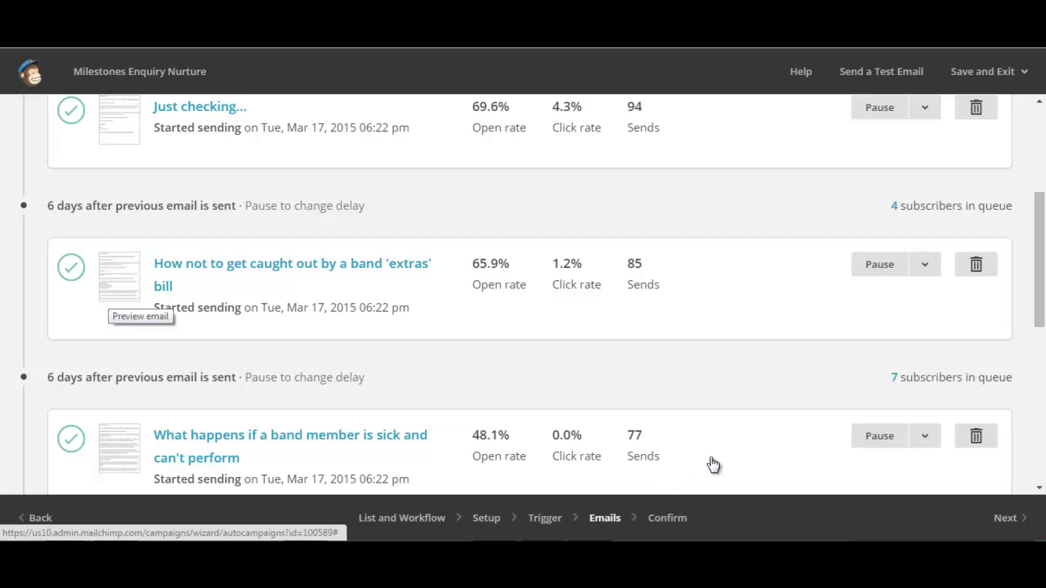
pyautogui.scroll(1, 723, 448)
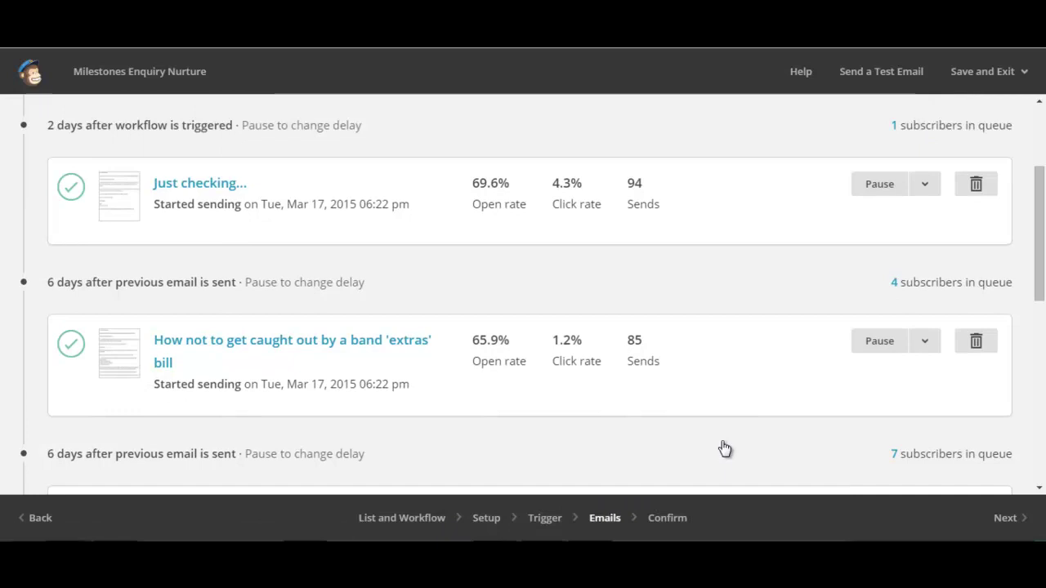
pyautogui.scroll(1, 724, 448)
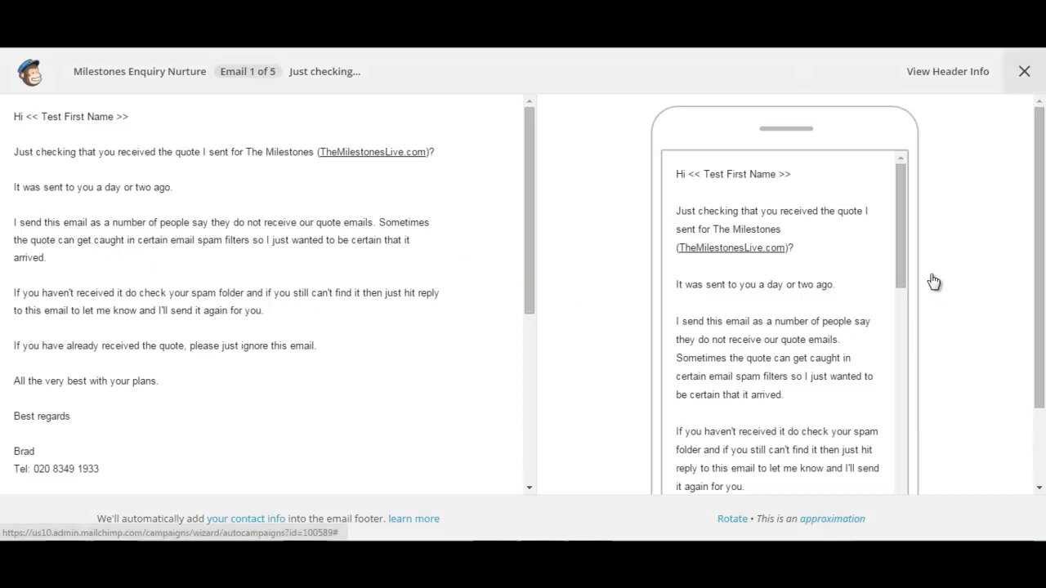
pyautogui.press('Escape')
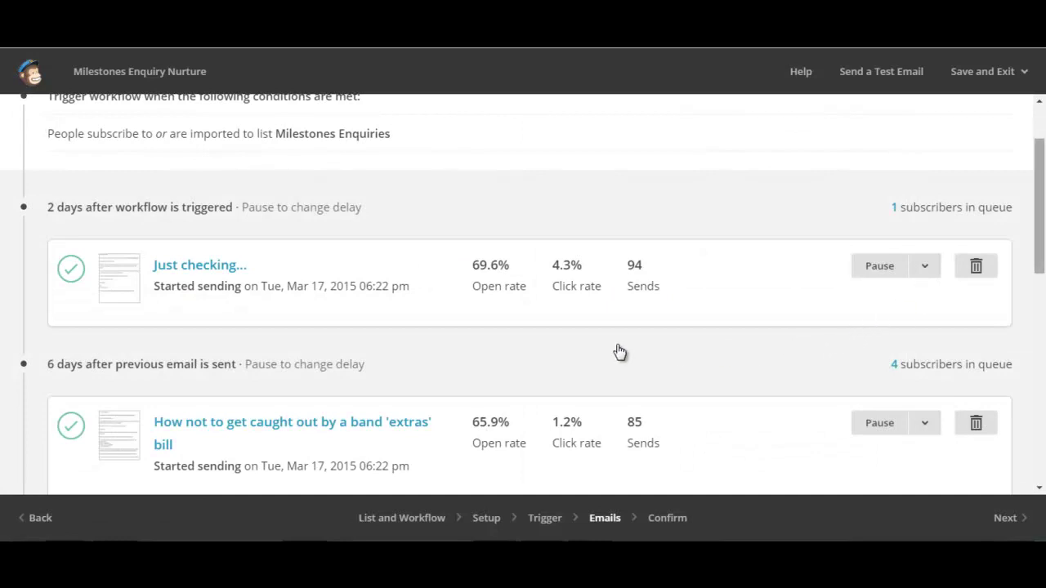
pyautogui.scroll(-2, 378, 352)
pyautogui.scroll(-5, 378, 352)
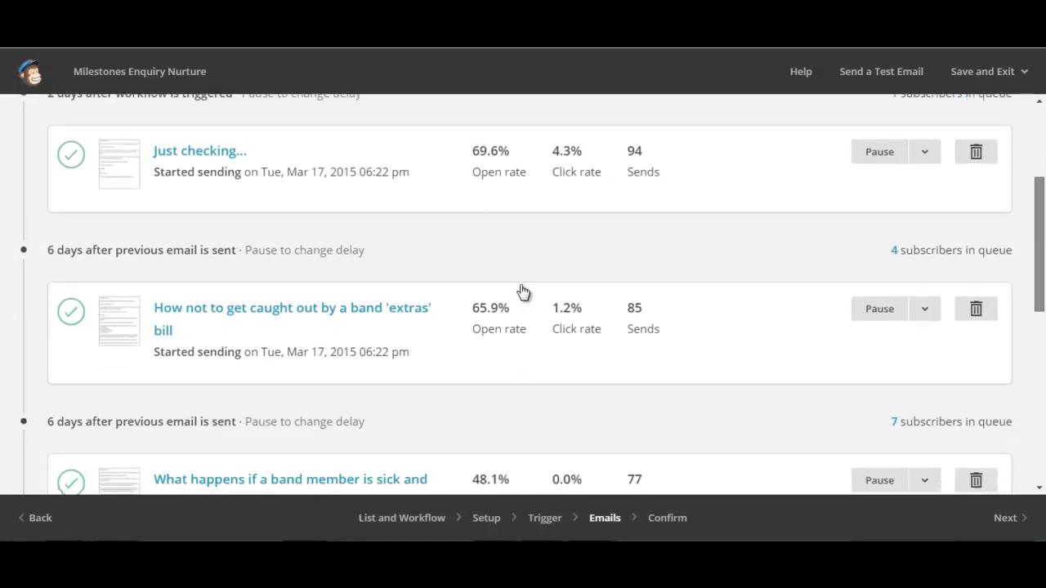
pyautogui.scroll(1, 233, 250)
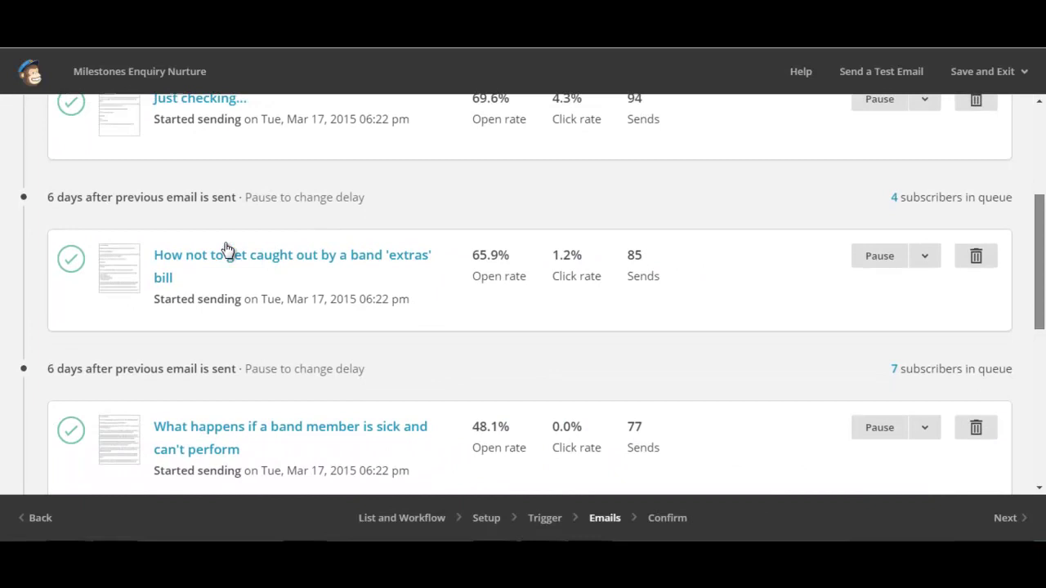
pyautogui.scroll(-1, 58, 192)
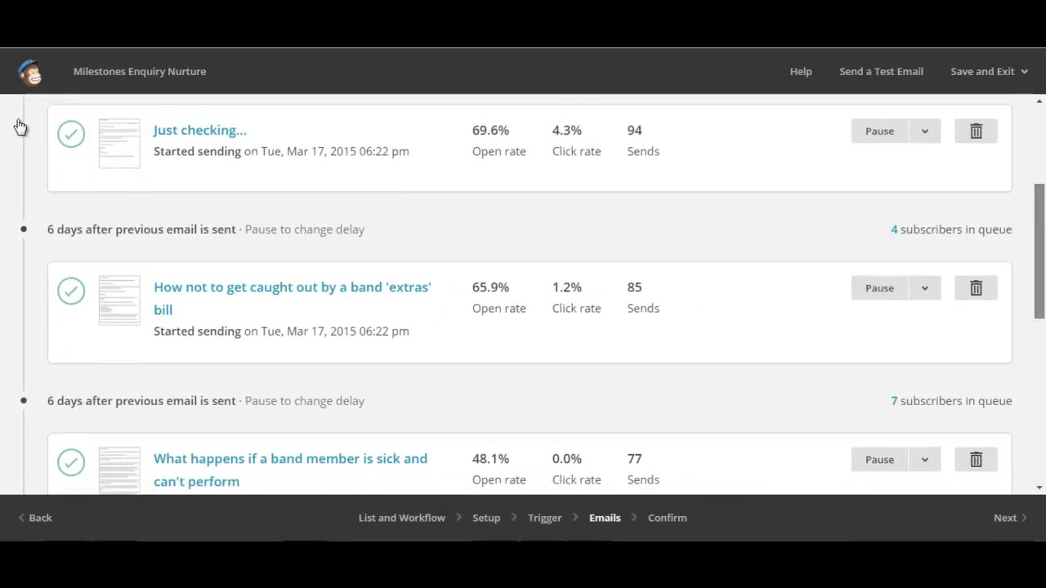
pyautogui.scroll(-1, 33, 126)
pyautogui.scroll(-1, 114, 126)
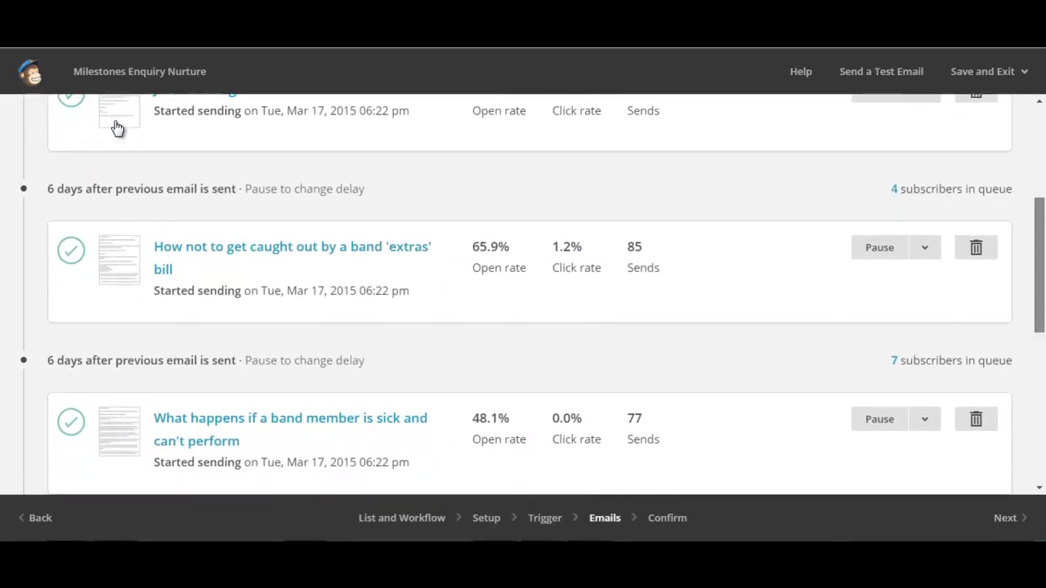
pyautogui.scroll(-1, 117, 128)
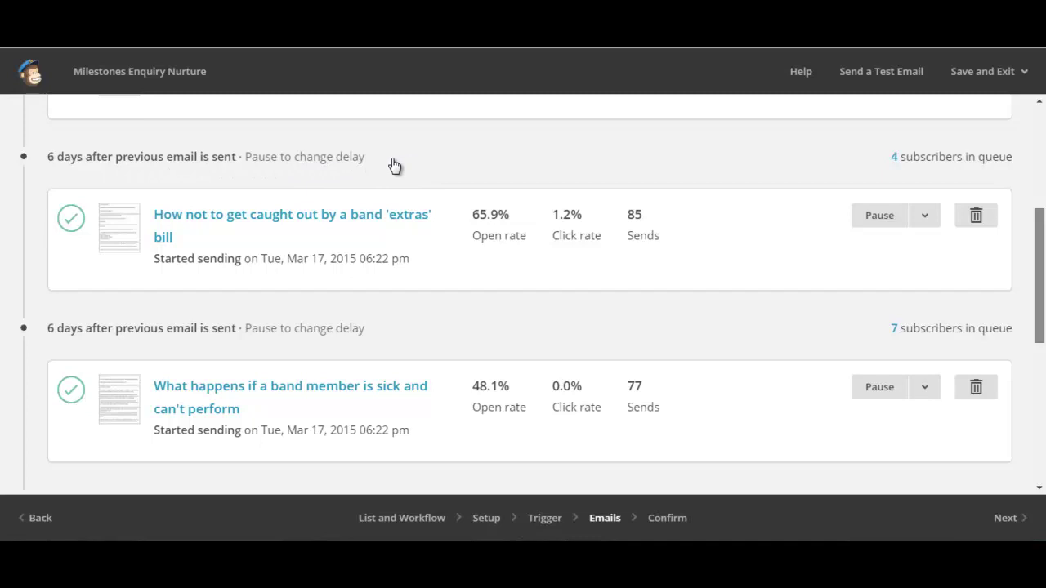
pyautogui.scroll(-1, 385, 172)
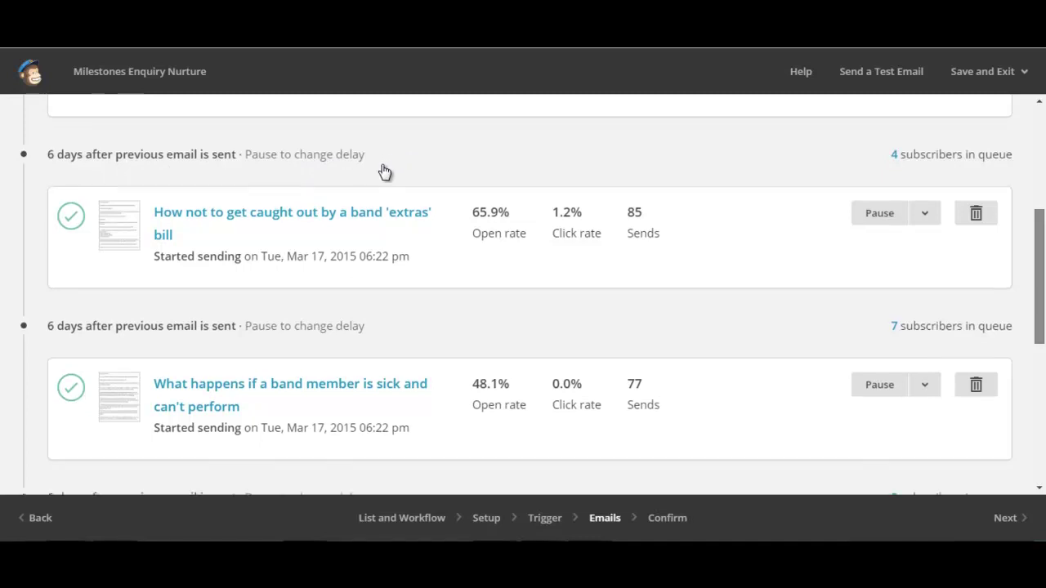
pyautogui.scroll(1, 385, 171)
pyautogui.scroll(-1, 385, 171)
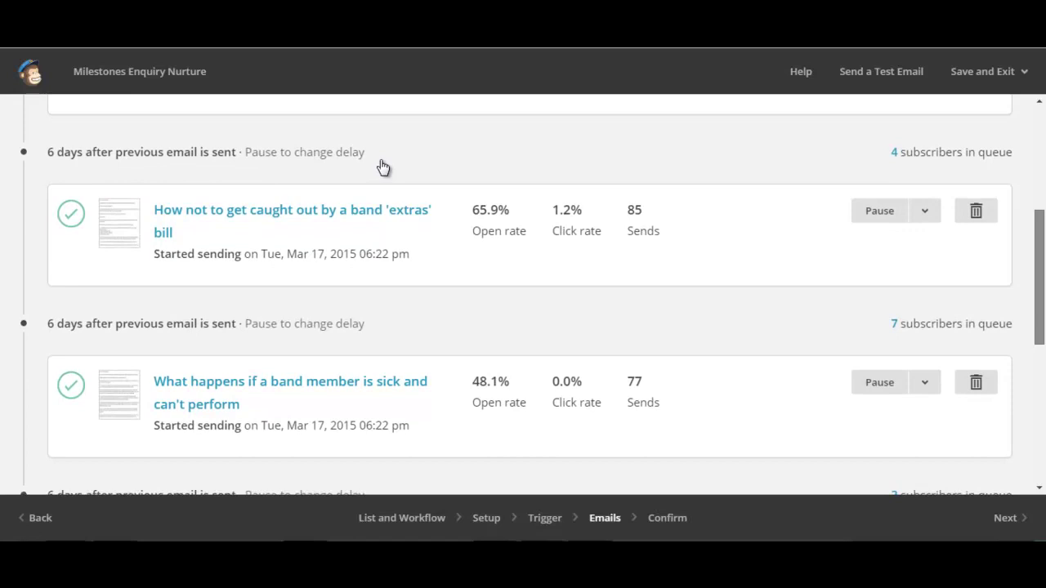
pyautogui.scroll(-1, 384, 167)
pyautogui.scroll(-3, 383, 166)
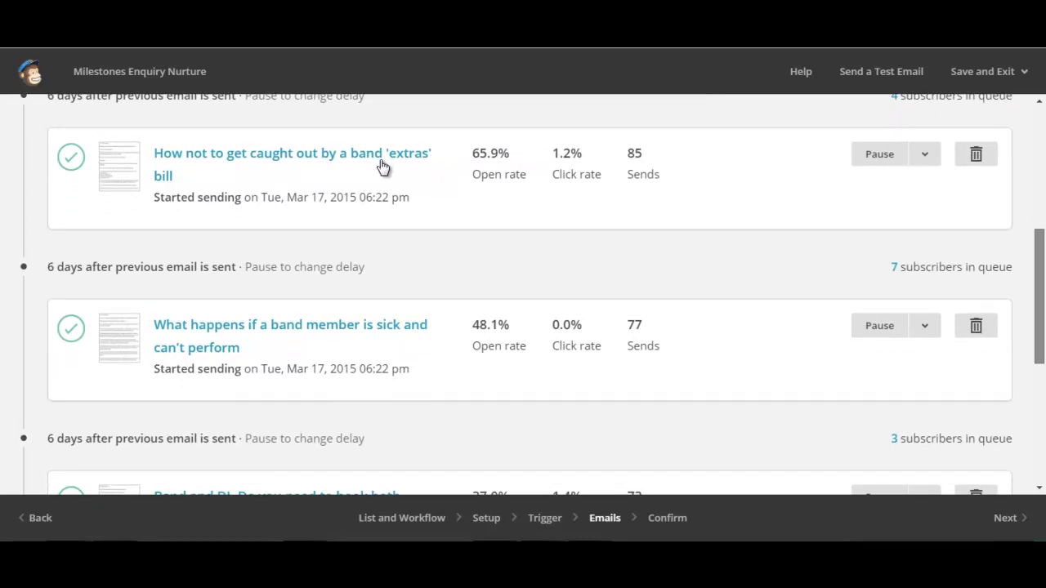
pyautogui.scroll(1, 383, 167)
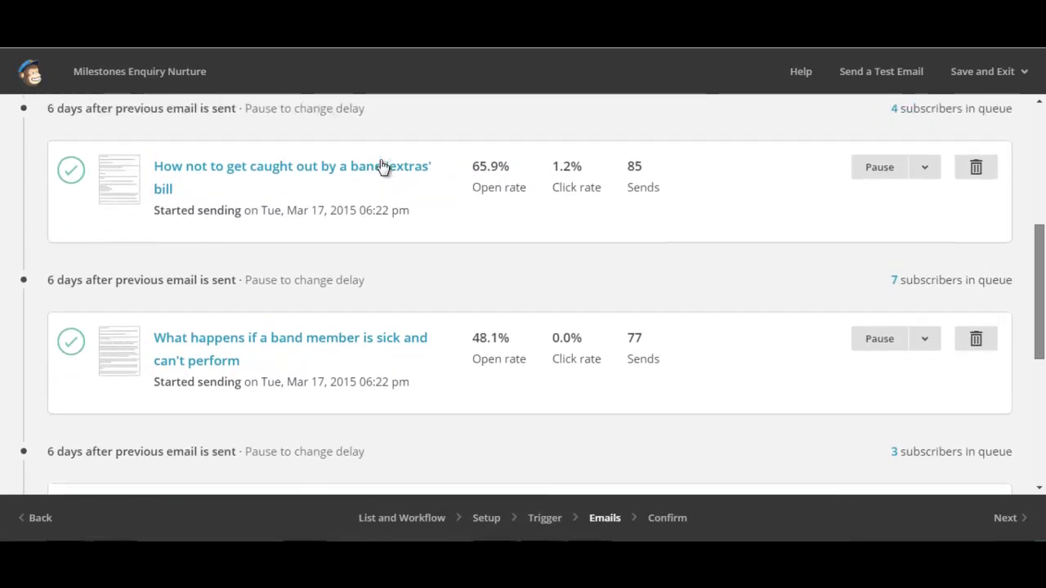
pyautogui.scroll(2, 383, 167)
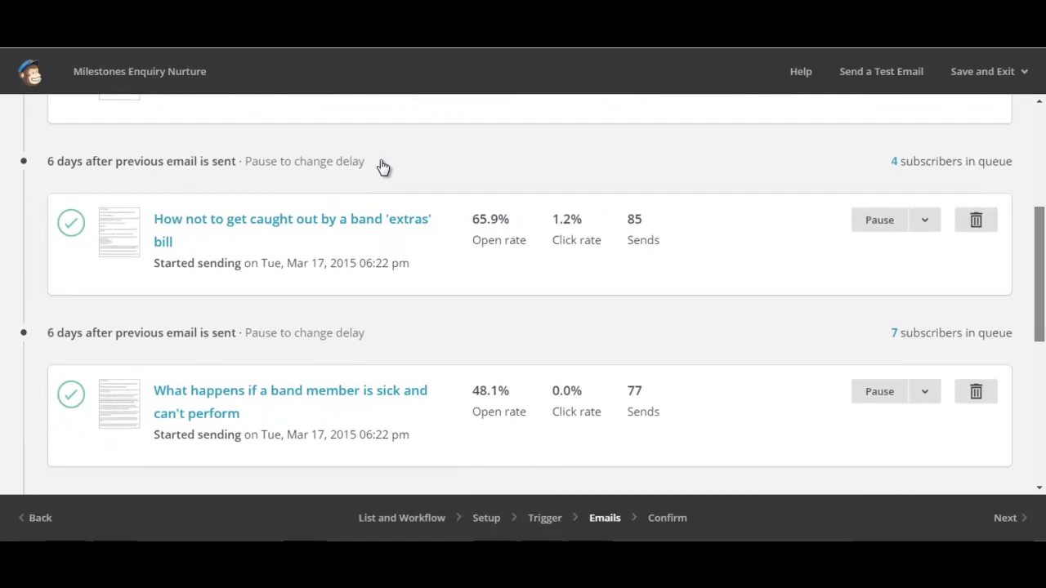
pyautogui.scroll(-5, 383, 167)
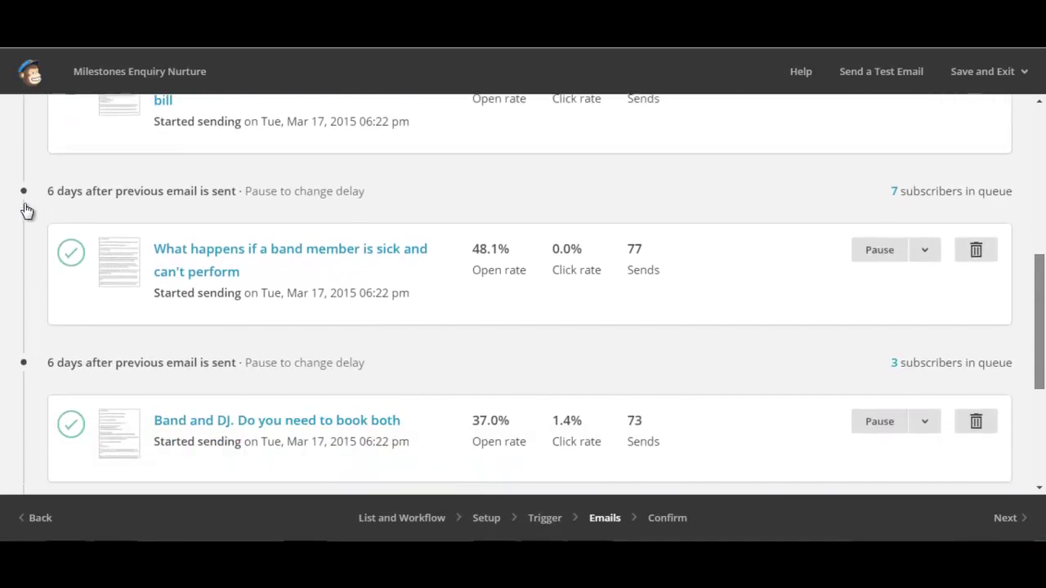
pyautogui.scroll(-5, 27, 210)
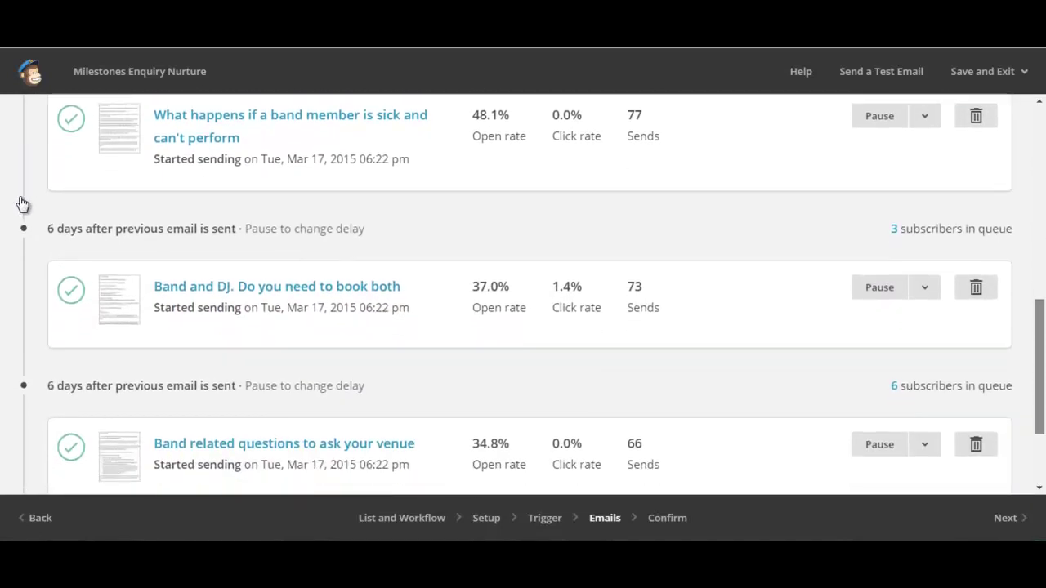
pyautogui.scroll(8, 23, 204)
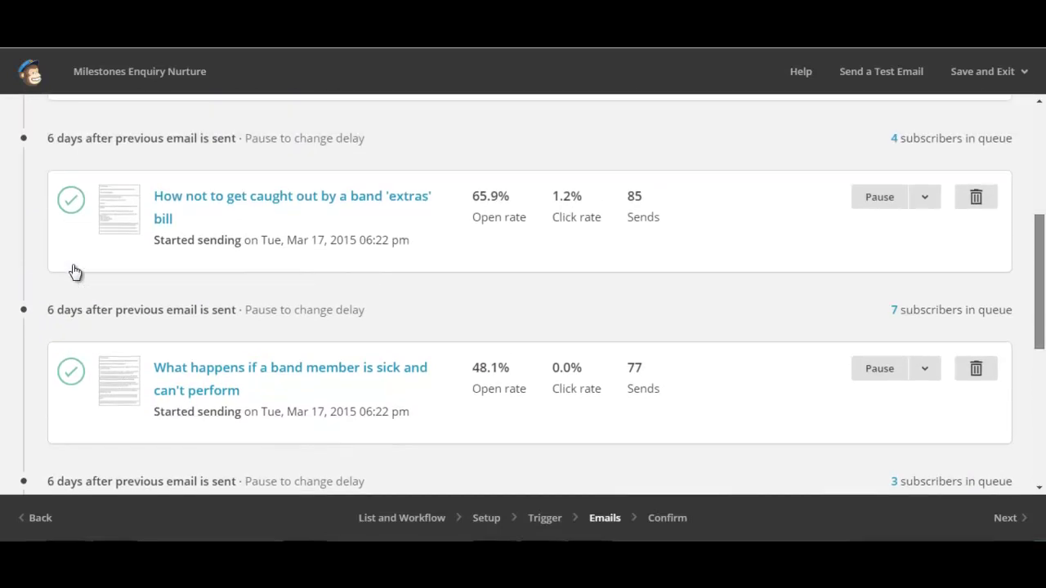
pyautogui.scroll(8, 75, 272)
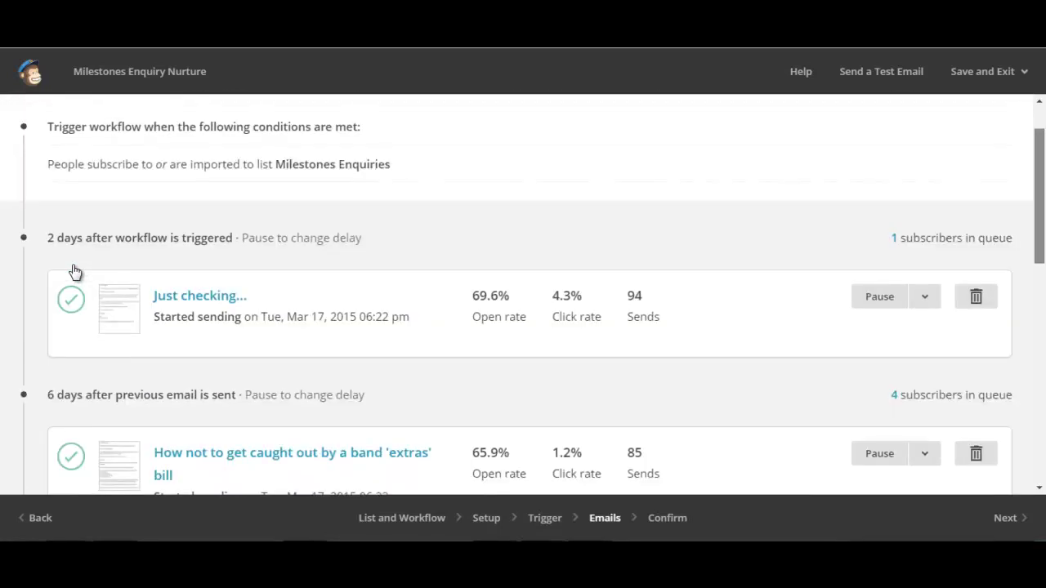
pyautogui.scroll(-5, 74, 272)
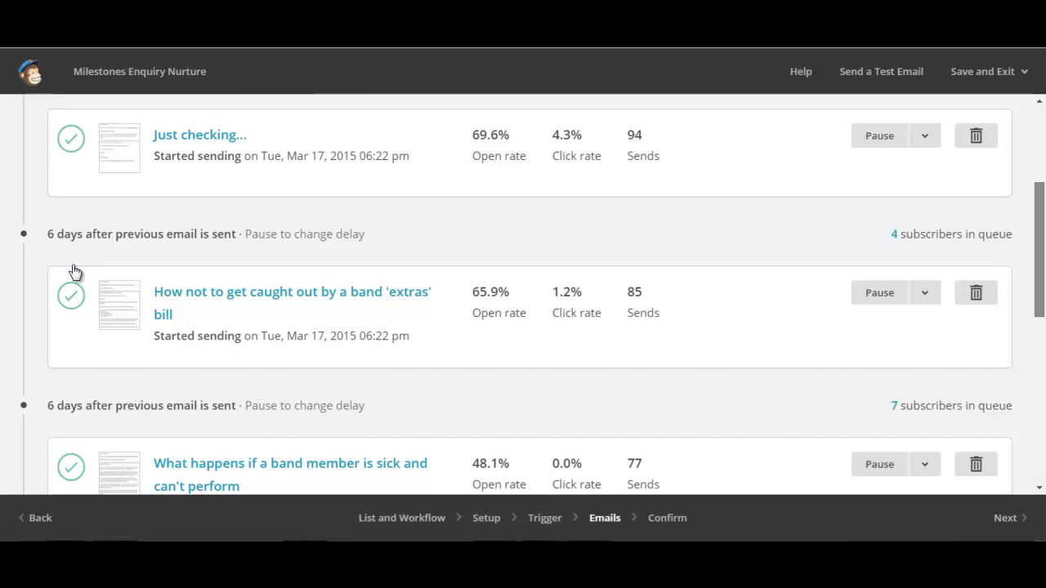
pyautogui.scroll(-1, 75, 273)
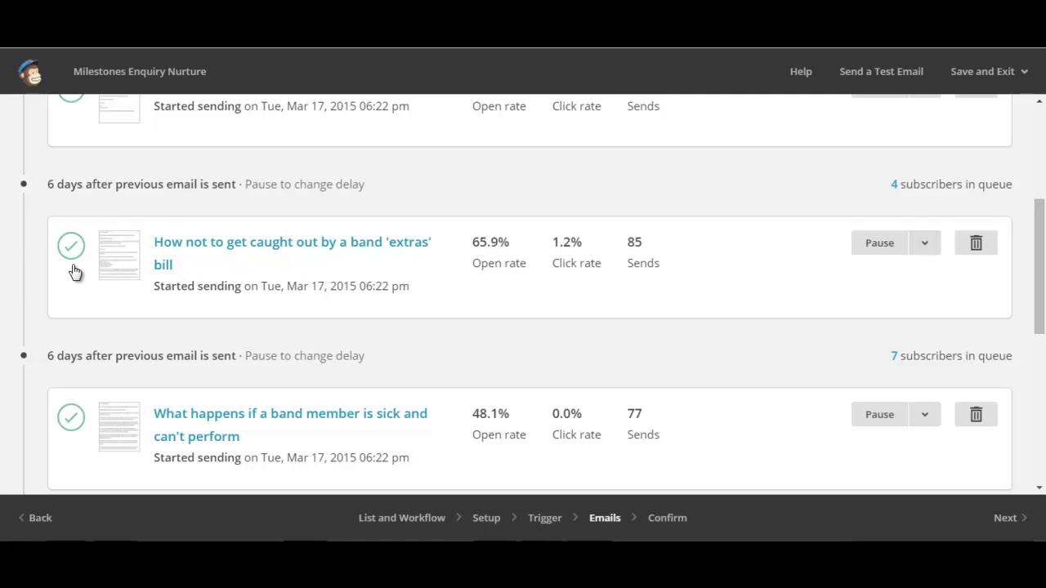
# Scroll through the nurture workflow's email cards, including the third email at 48.1% opens.
pyautogui.scroll(2, 75, 272)
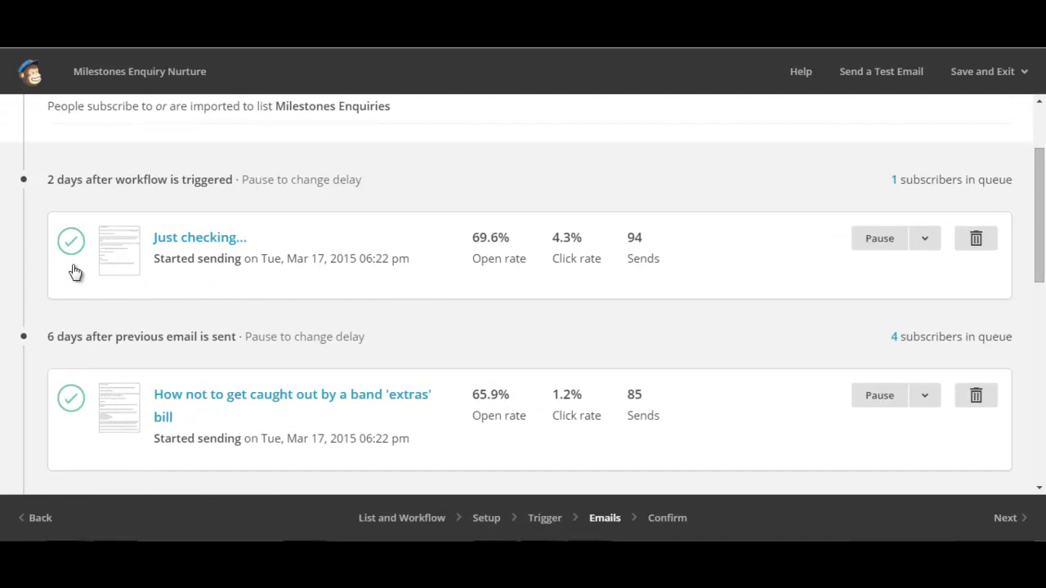
pyautogui.scroll(-1, 74, 272)
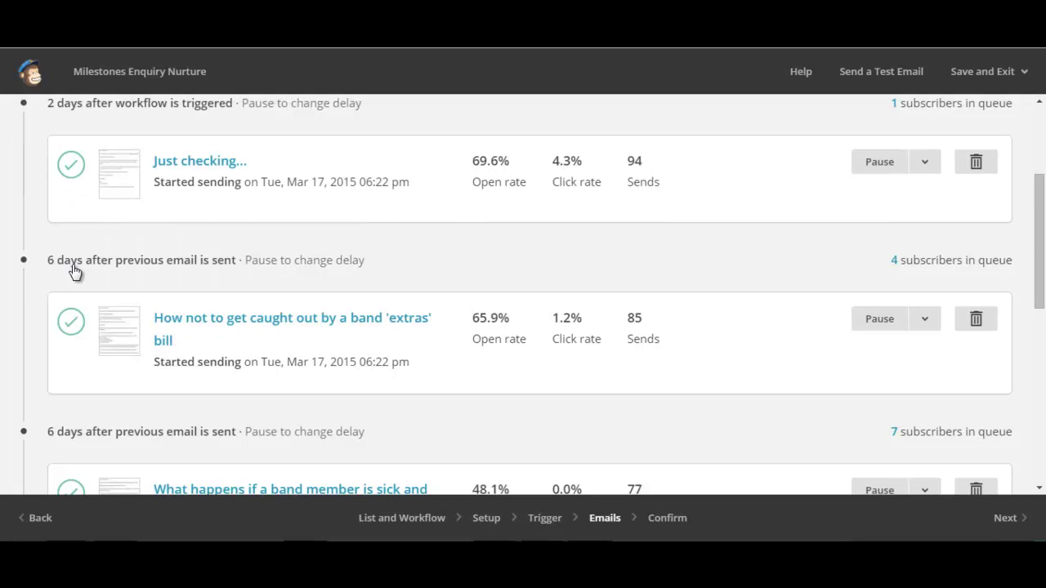
pyautogui.scroll(-5, 74, 272)
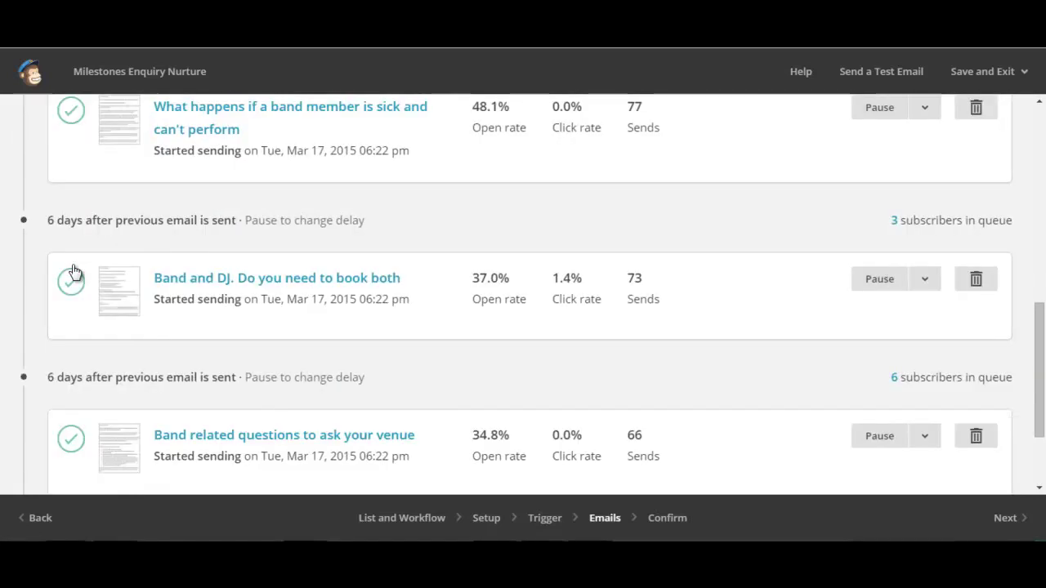
pyautogui.scroll(1, 75, 272)
pyautogui.scroll(1, 75, 271)
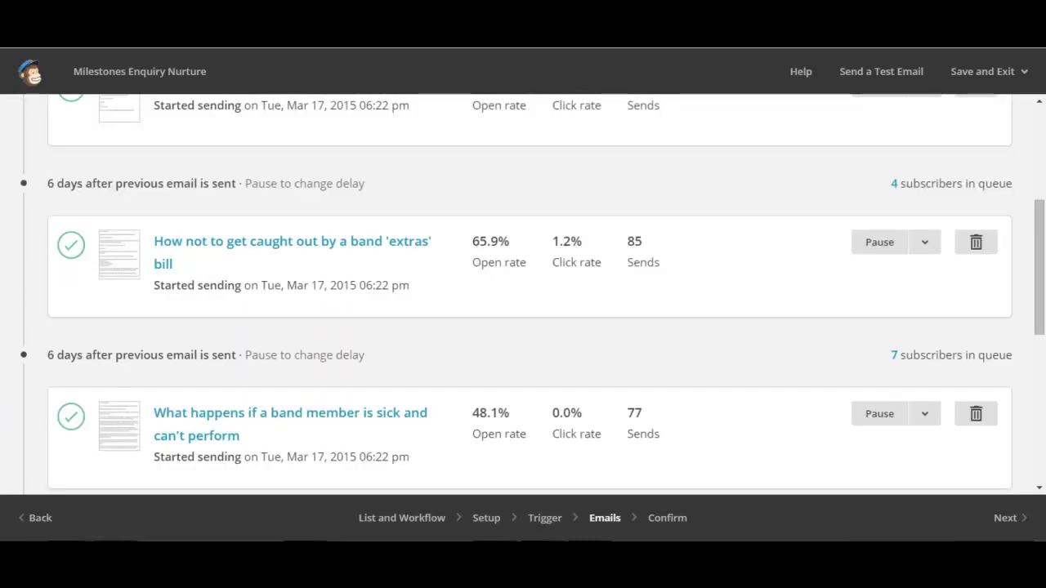
pyautogui.click(924, 242)
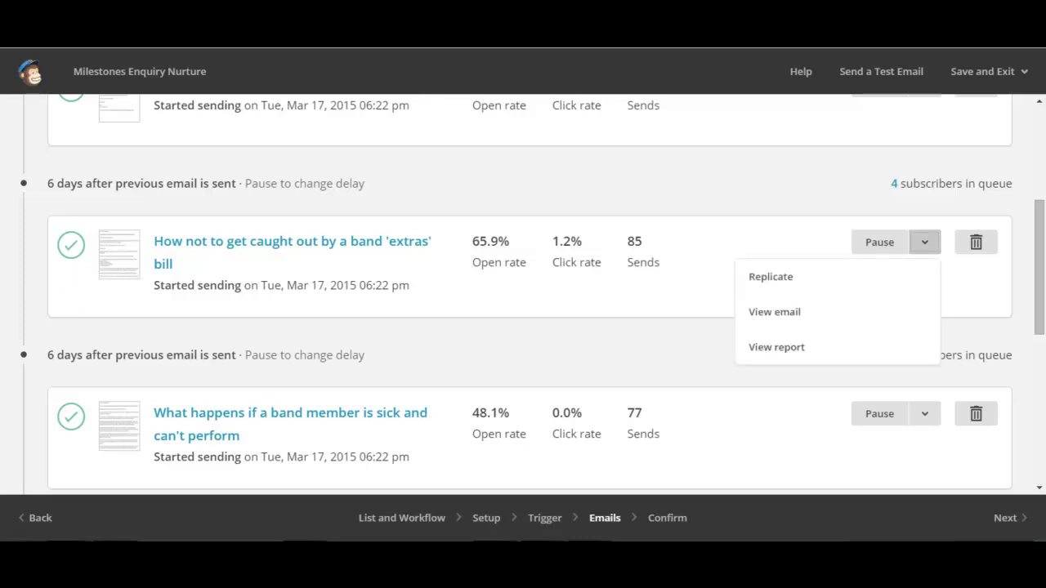
pyautogui.click(775, 311)
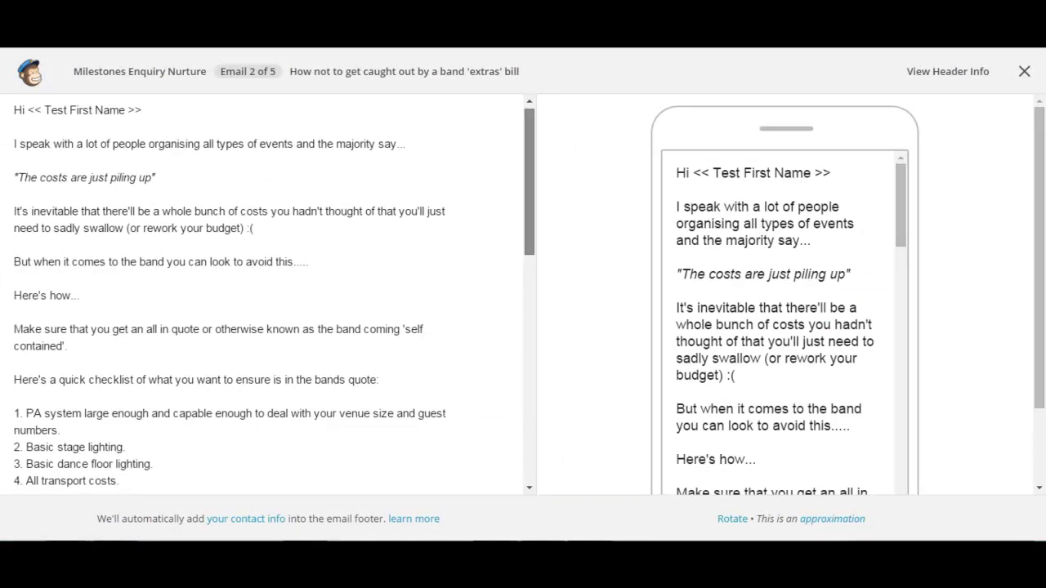
pyautogui.scroll(-1, 270, 294)
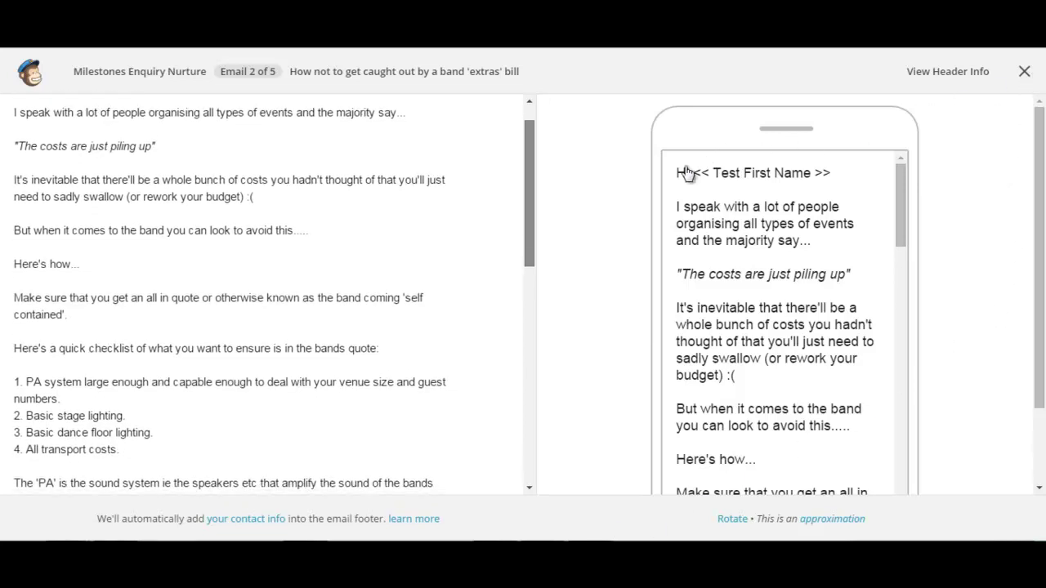
pyautogui.scroll(1, 455, 294)
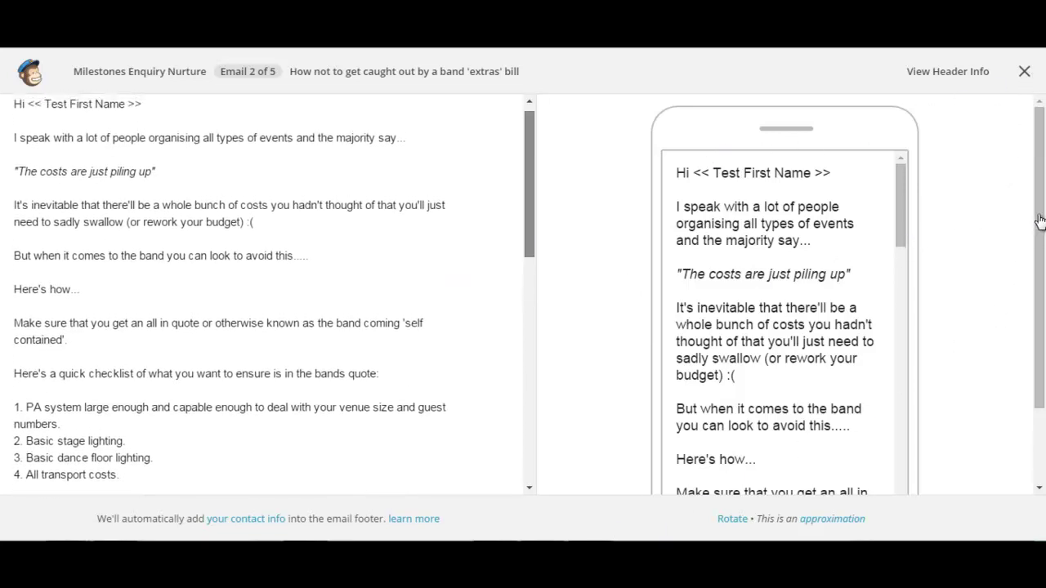
pyautogui.scroll(-2, 1035, 262)
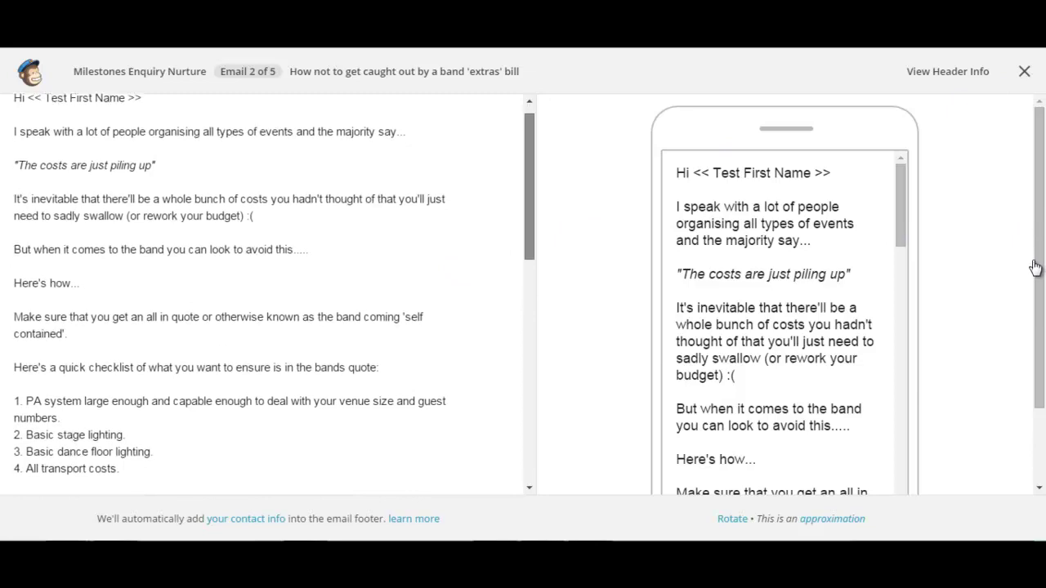
pyautogui.scroll(-4, 1035, 276)
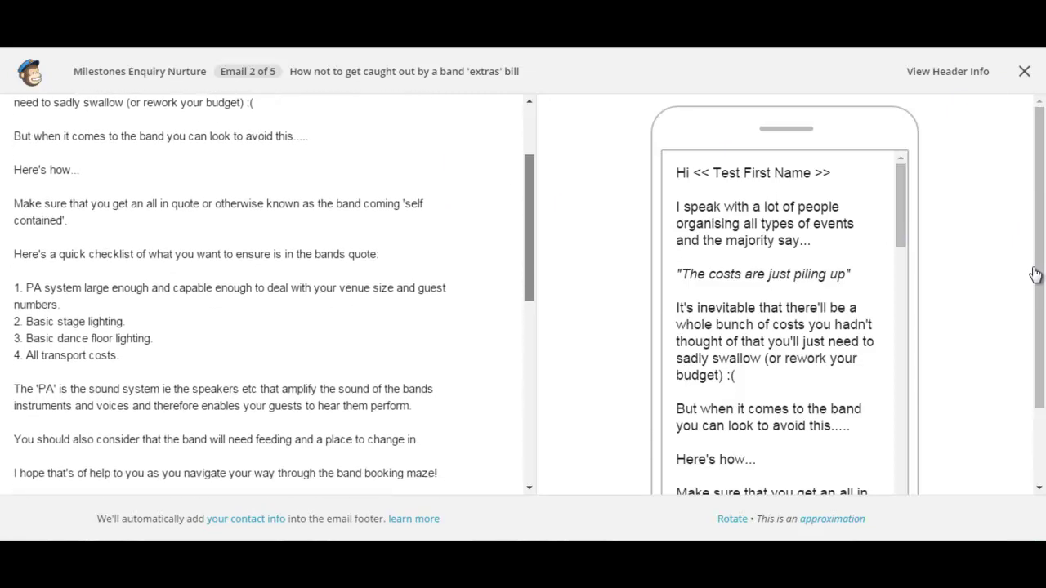
pyautogui.scroll(-6, 1034, 261)
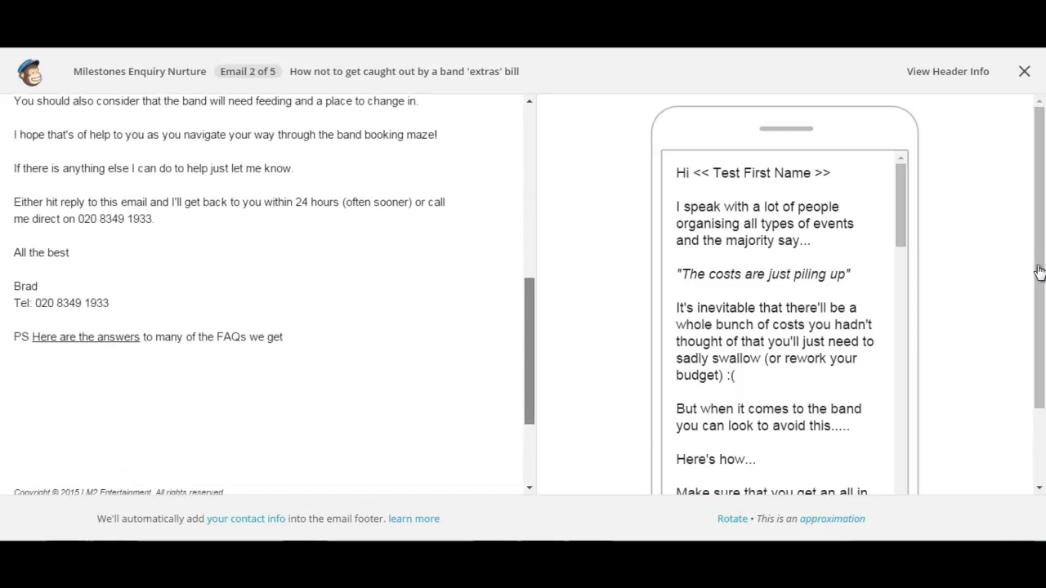
pyautogui.scroll(1, 1035, 271)
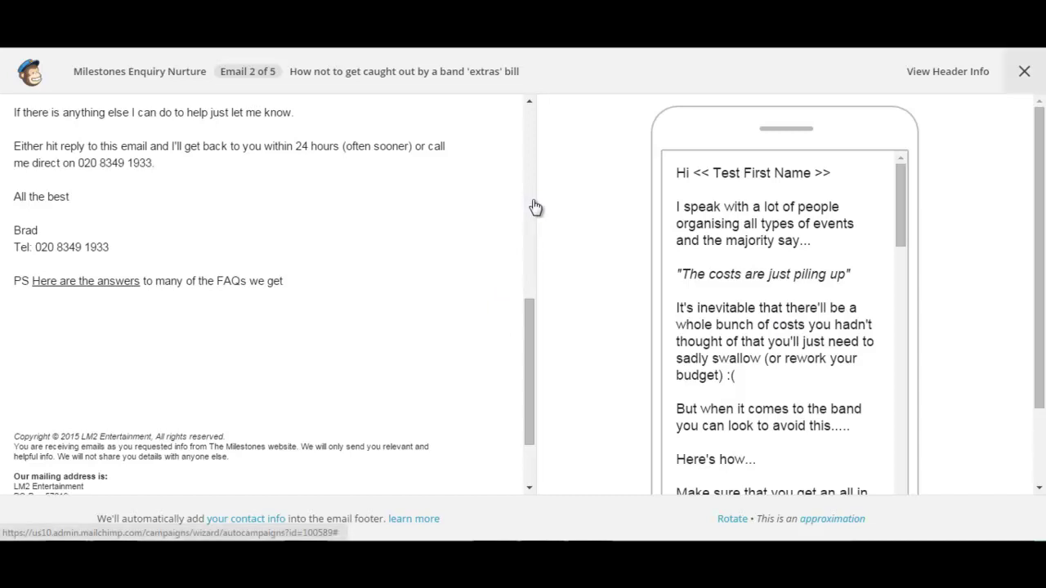
# Close the email preview and review the series' open rates, e.g. band-member-sick email at 48.1%.
pyautogui.press('Escape')
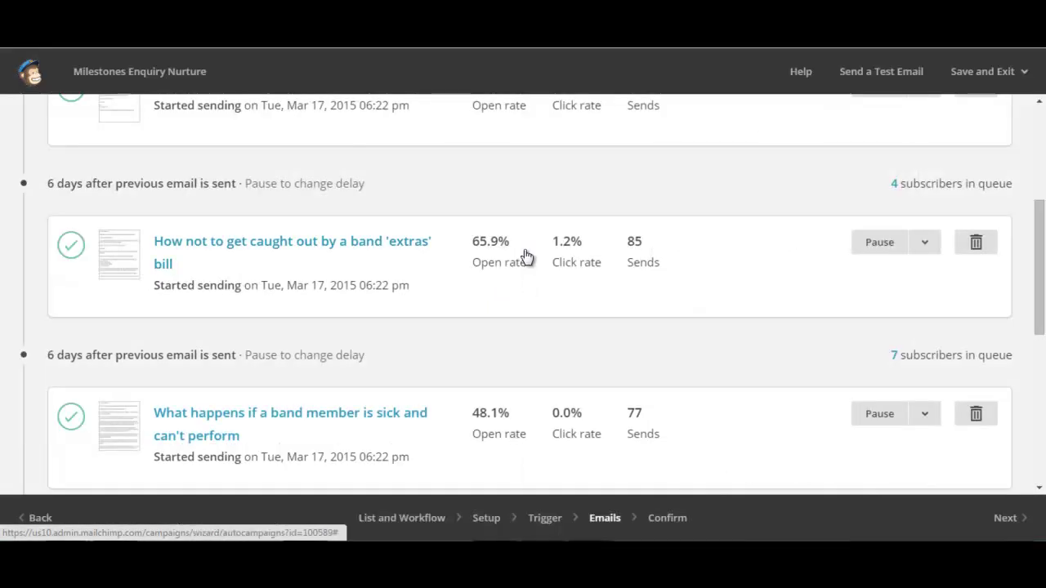
pyautogui.scroll(3, 523, 275)
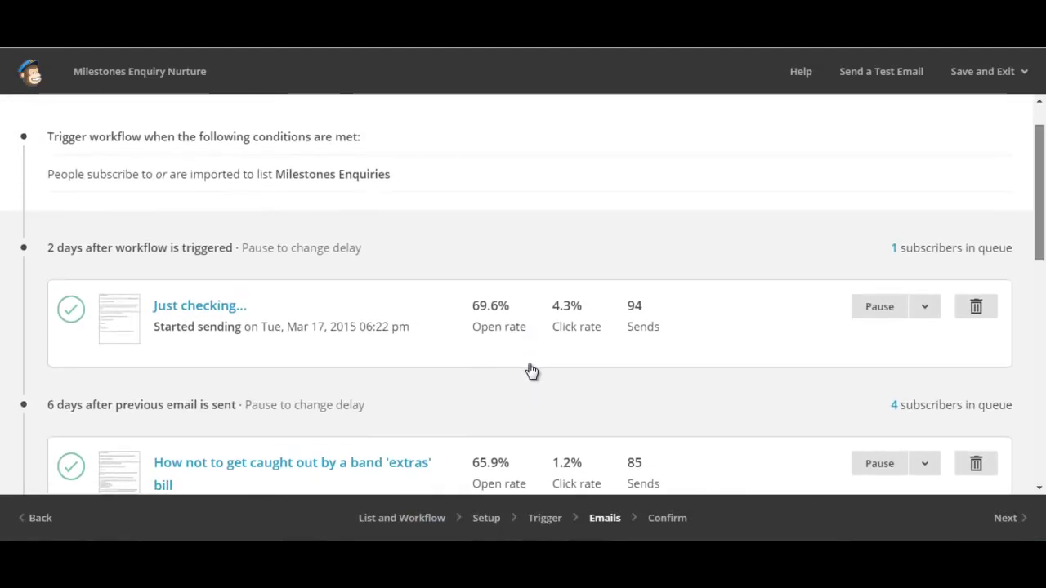
pyautogui.scroll(-1, 392, 367)
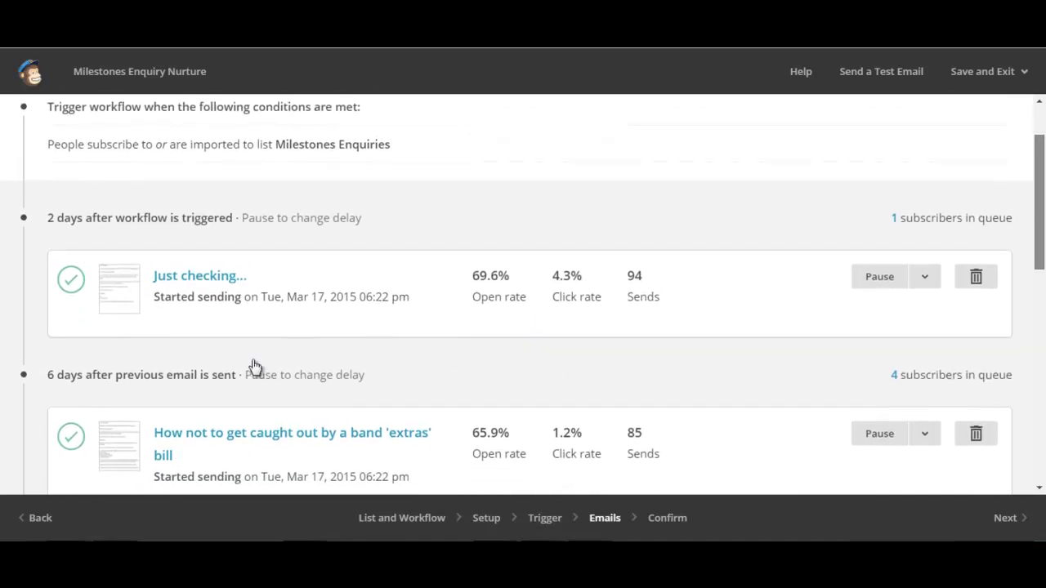
pyautogui.scroll(-3, 237, 364)
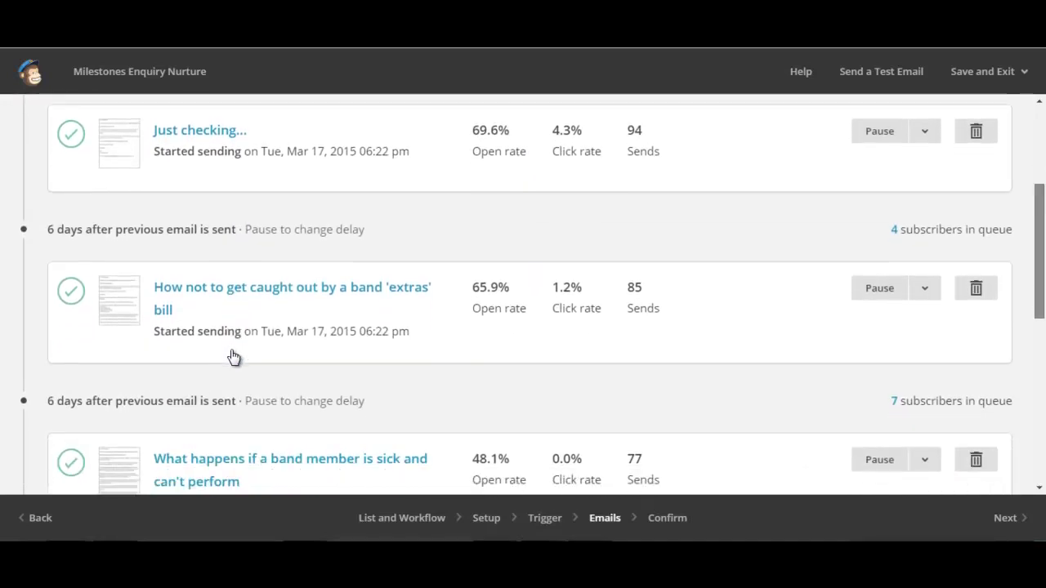
pyautogui.scroll(-3, 231, 357)
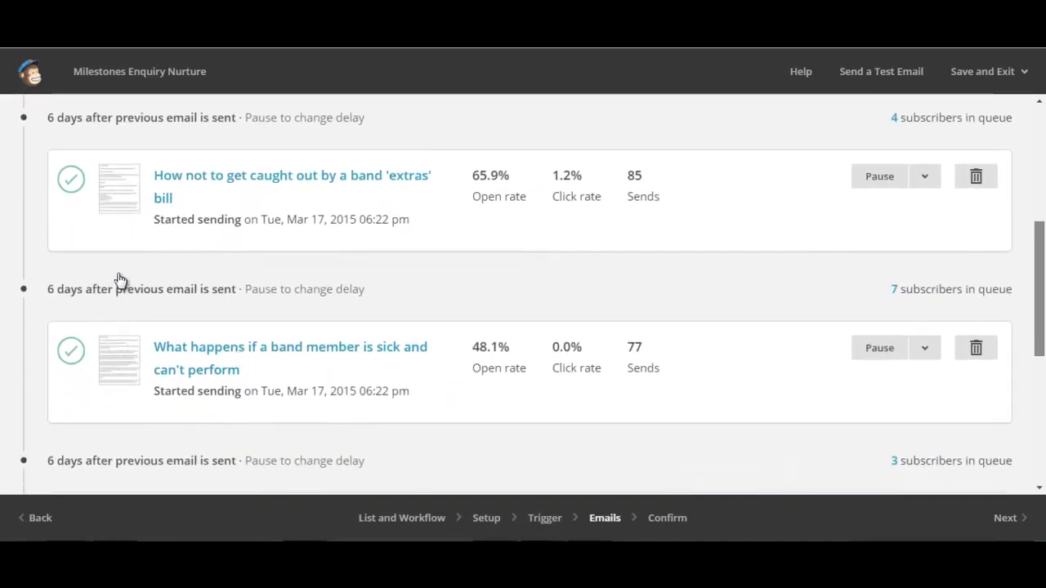
pyautogui.scroll(-1, 98, 271)
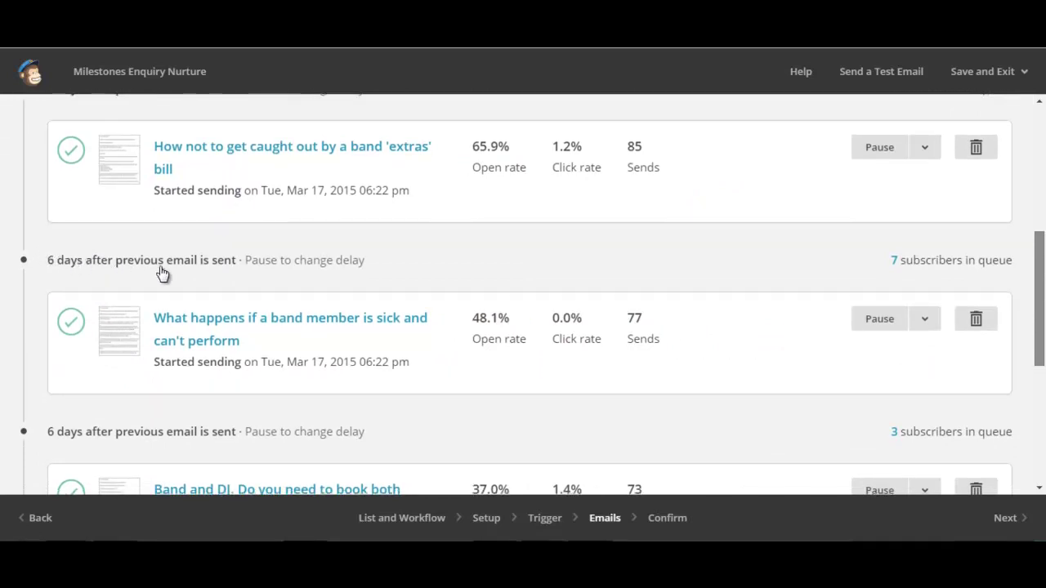
pyautogui.scroll(1, 162, 274)
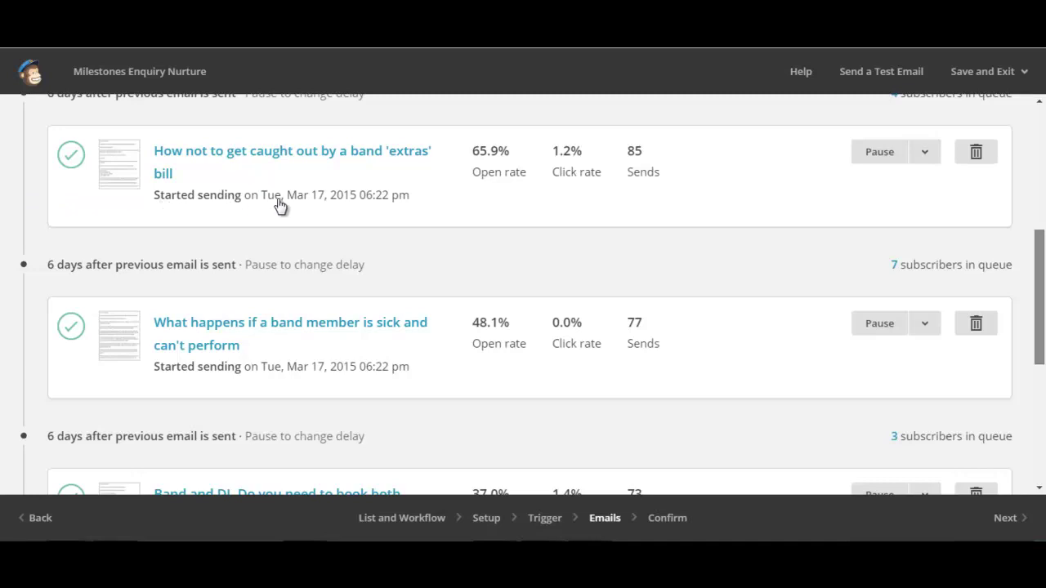
pyautogui.scroll(1, 115, 250)
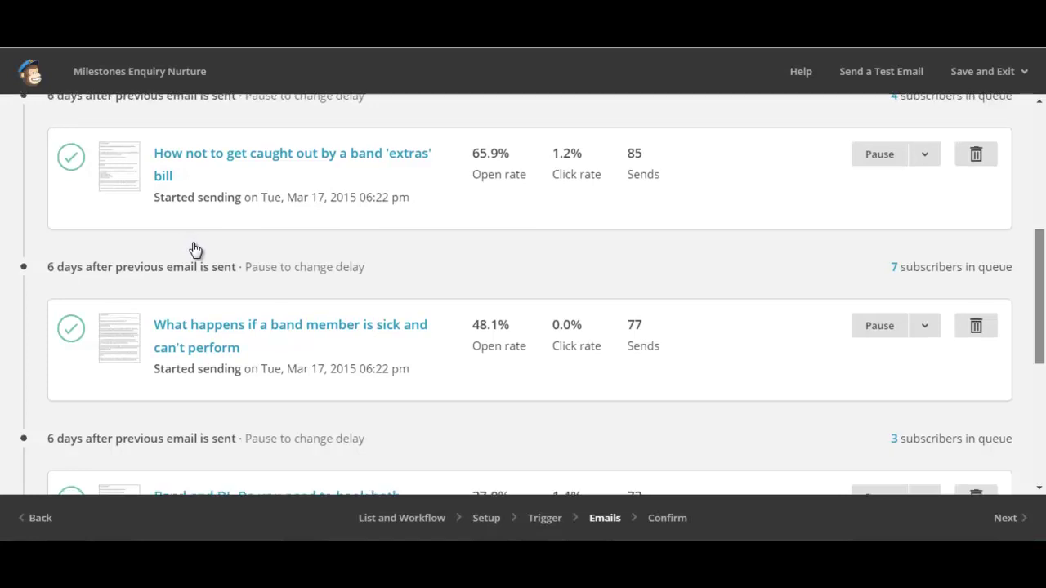
pyautogui.scroll(-1, 195, 249)
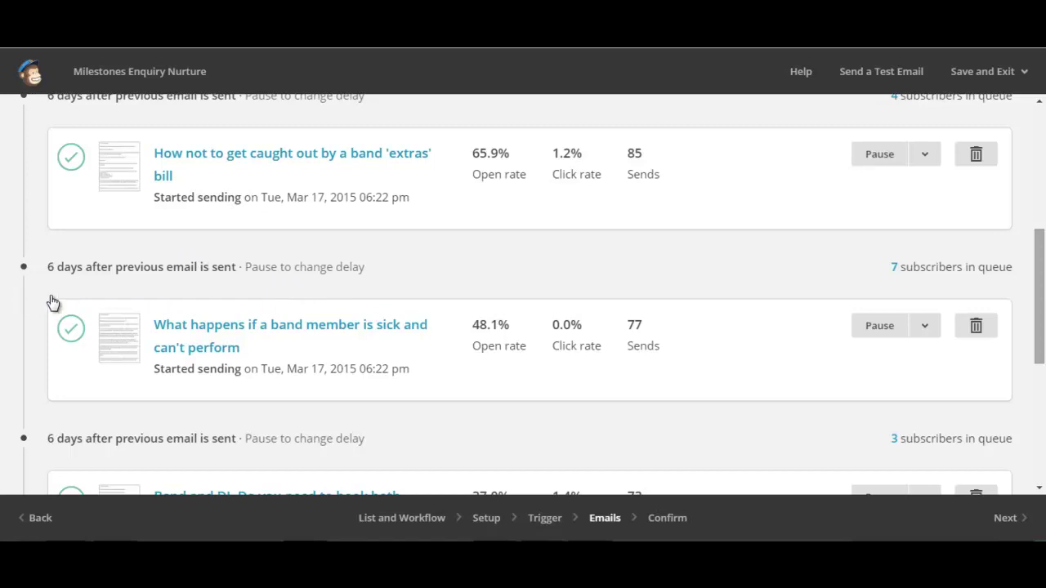
pyautogui.scroll(-1, 181, 309)
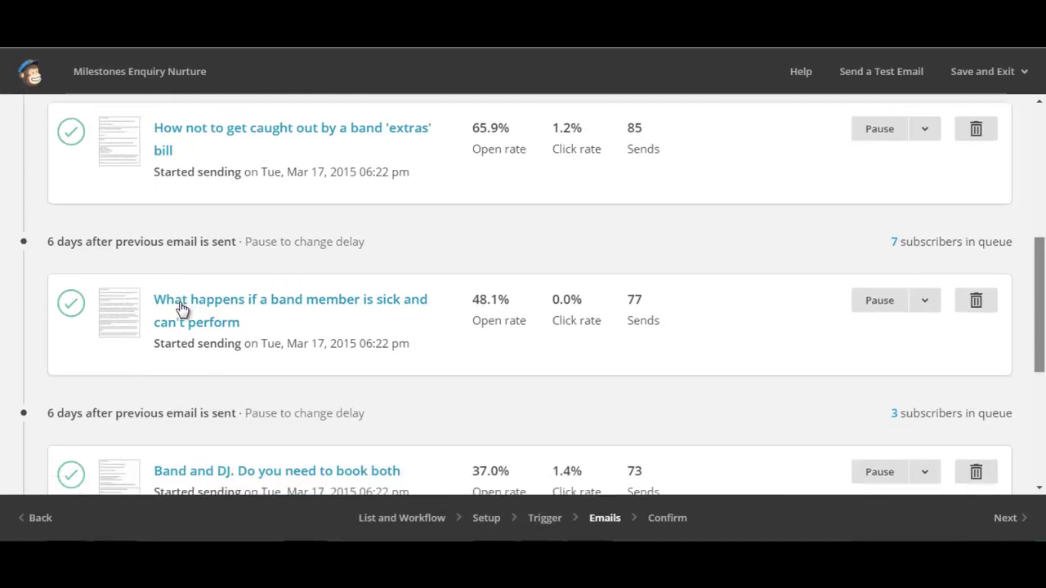
pyautogui.scroll(-3, 182, 309)
pyautogui.scroll(1, 181, 308)
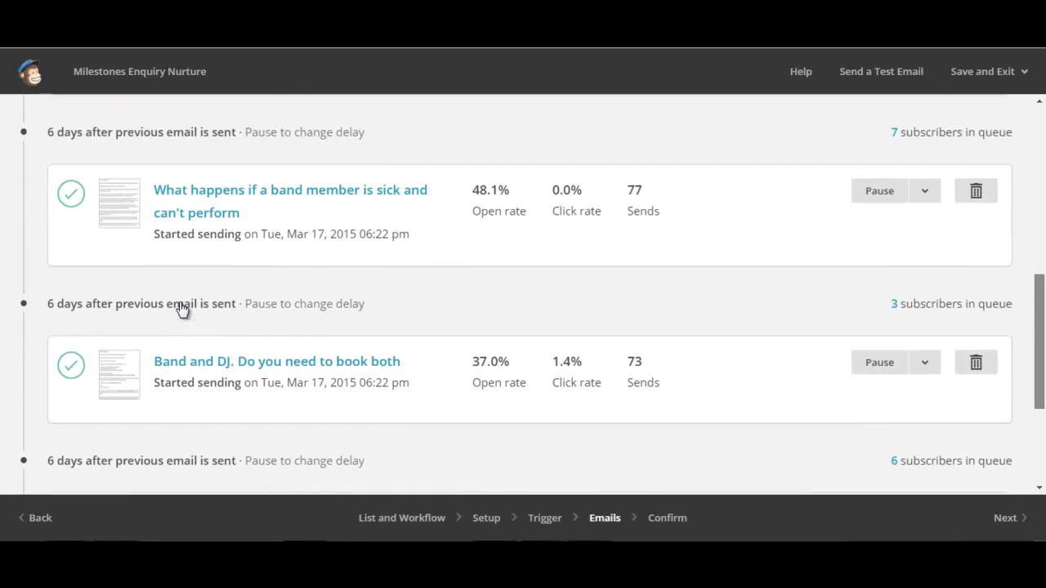
pyautogui.scroll(-3, 181, 309)
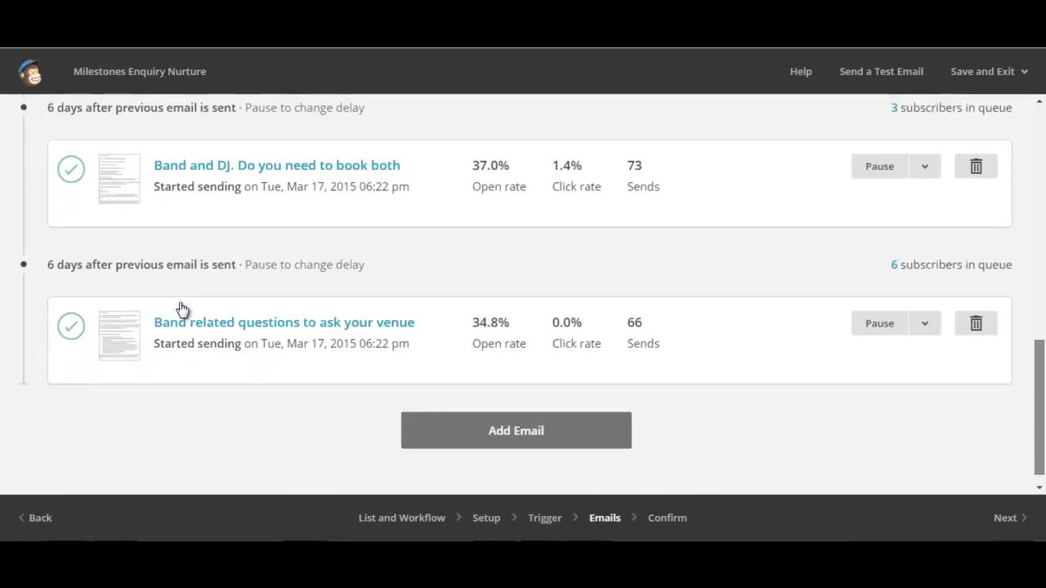
pyautogui.scroll(1, 181, 309)
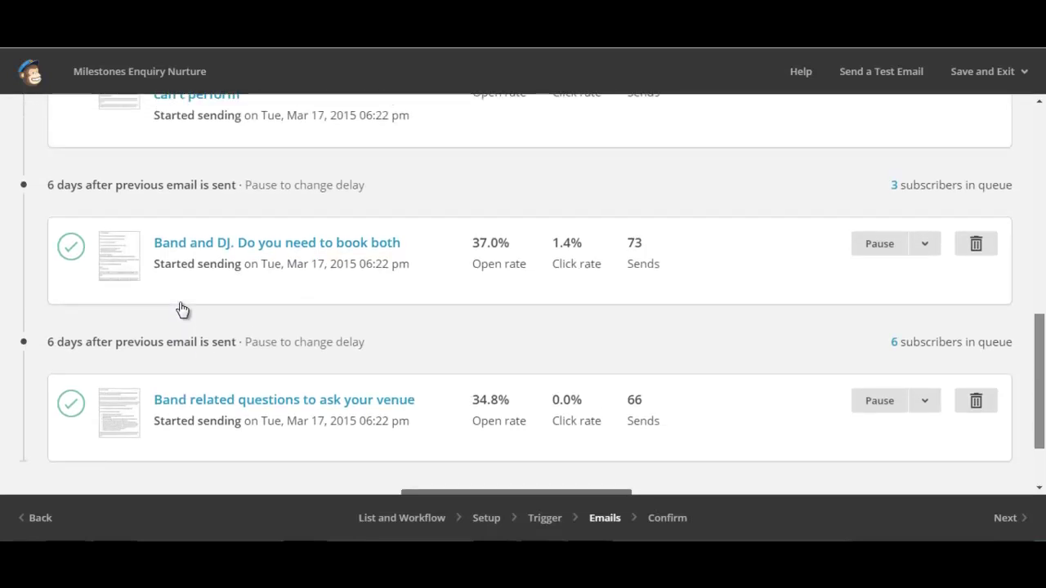
pyautogui.scroll(1, 182, 308)
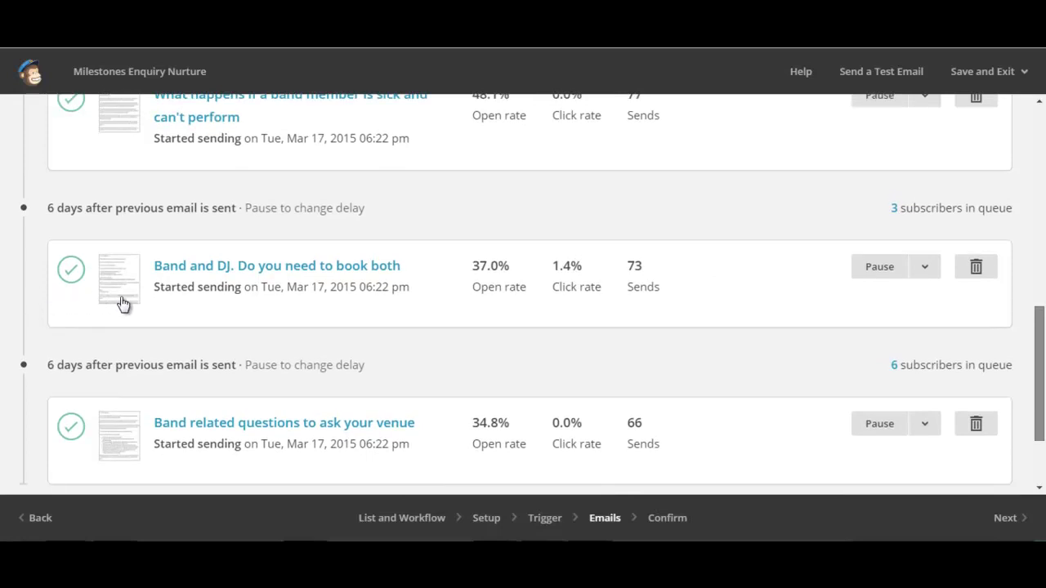
pyautogui.scroll(1, 152, 303)
pyautogui.scroll(1, 270, 298)
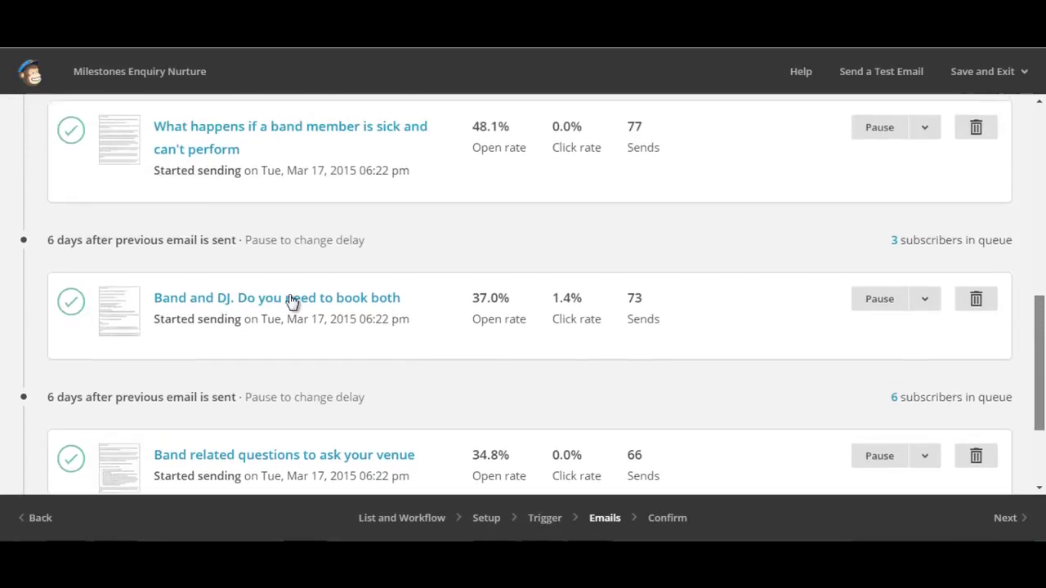